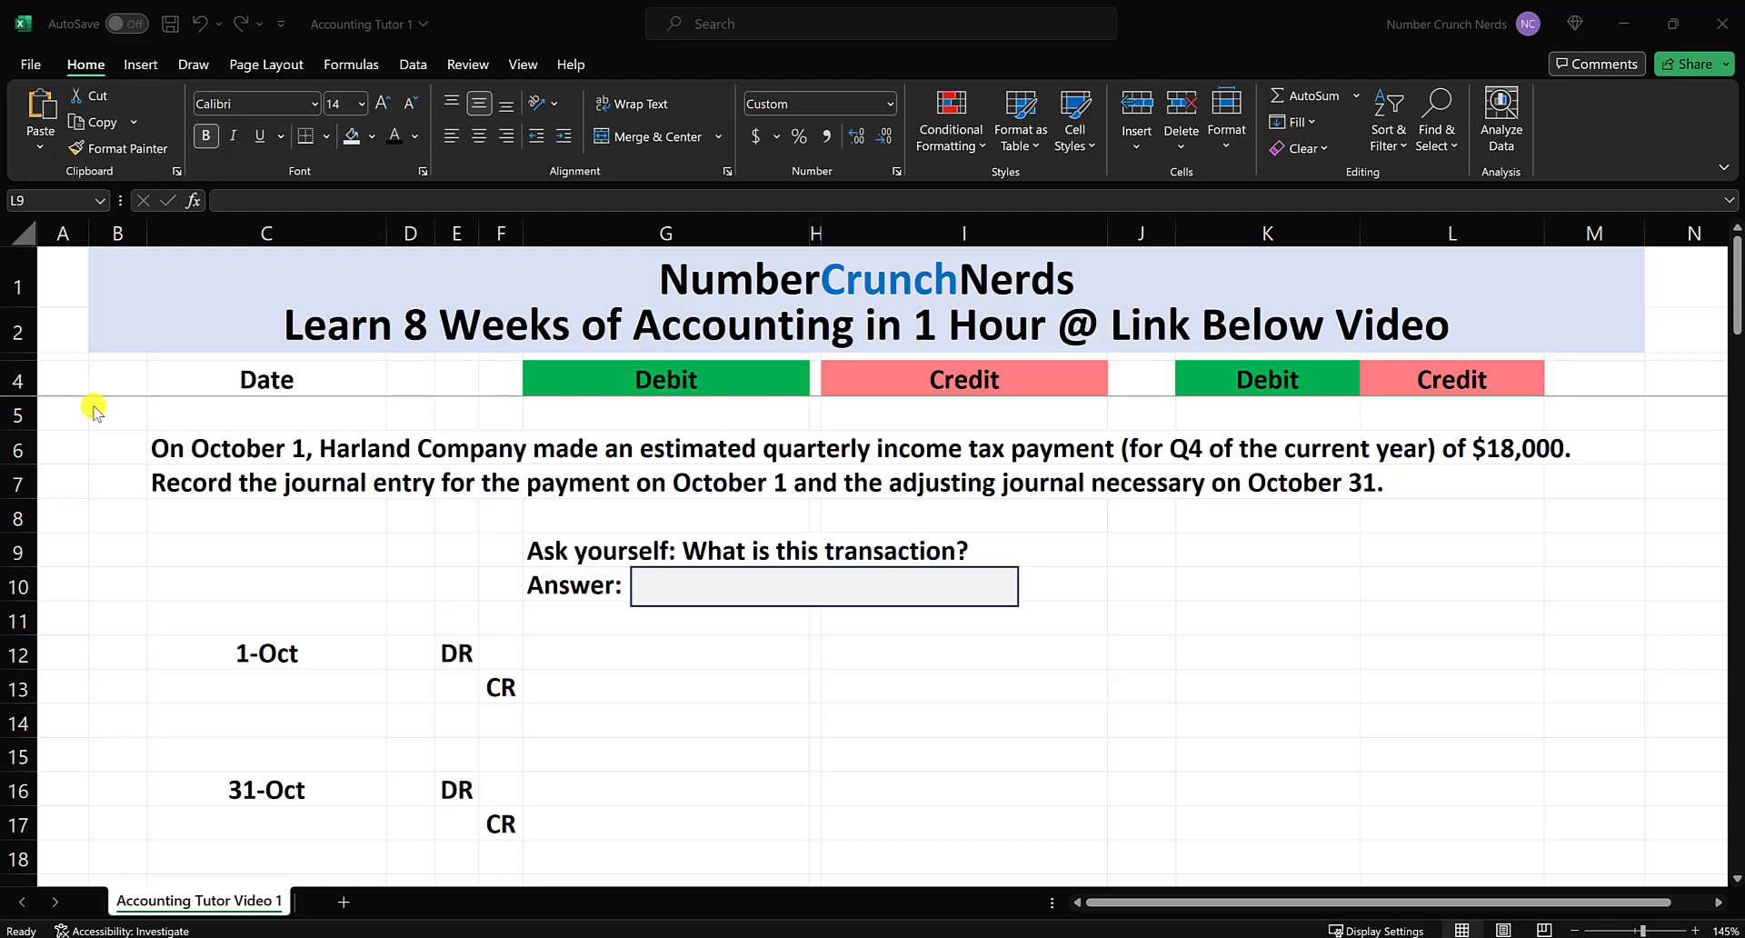
Highlight the October 1 tax payment sentence, the recording instruction and the Ask yourself question
left_click(168, 454)
left_click_drag(235, 454, 1562, 464)
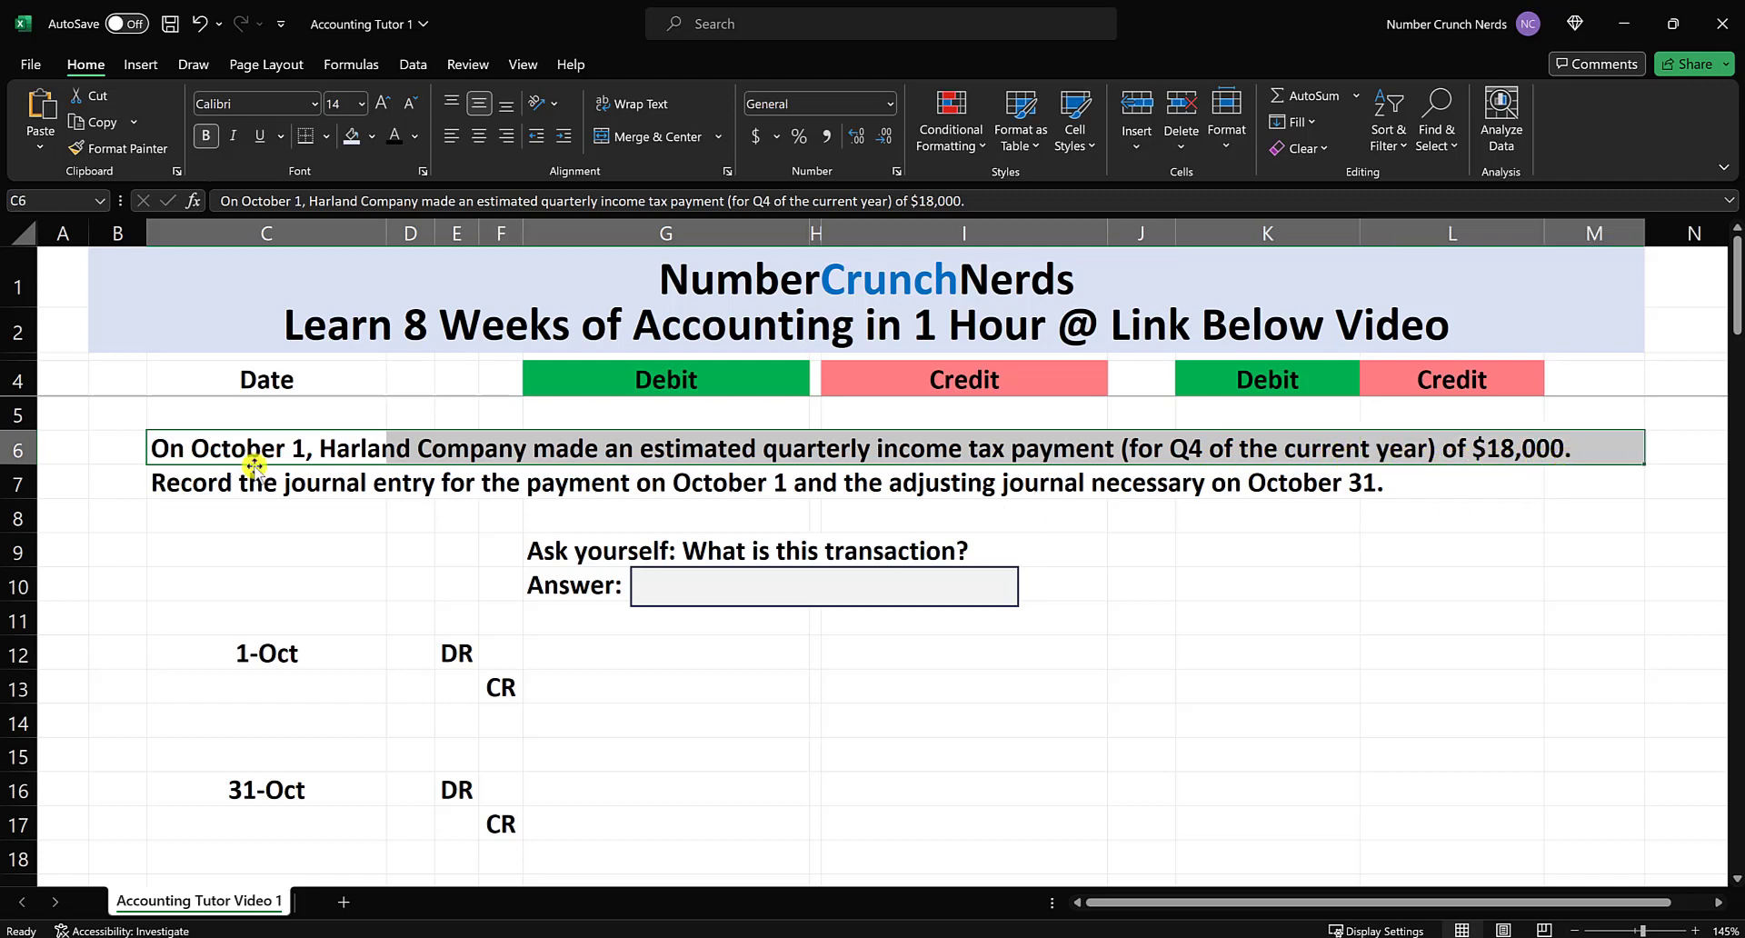
left_click(361, 486)
left_click_drag(366, 487, 1405, 489)
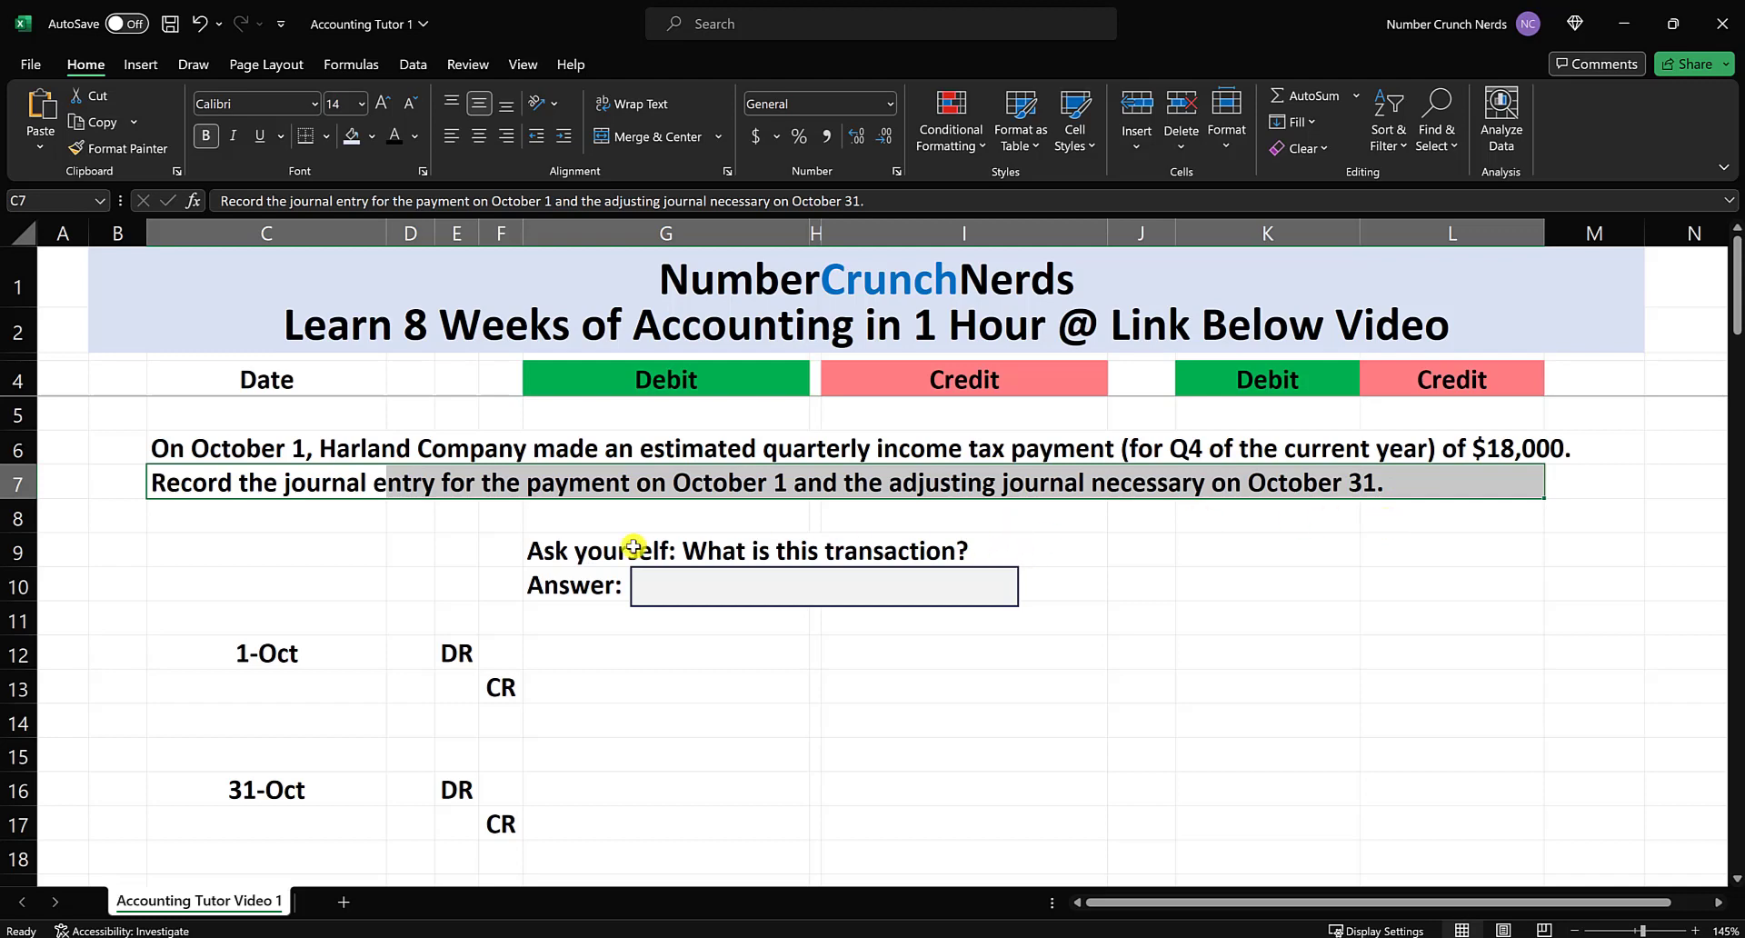
left_click(554, 549)
left_click_drag(553, 549, 1091, 561)
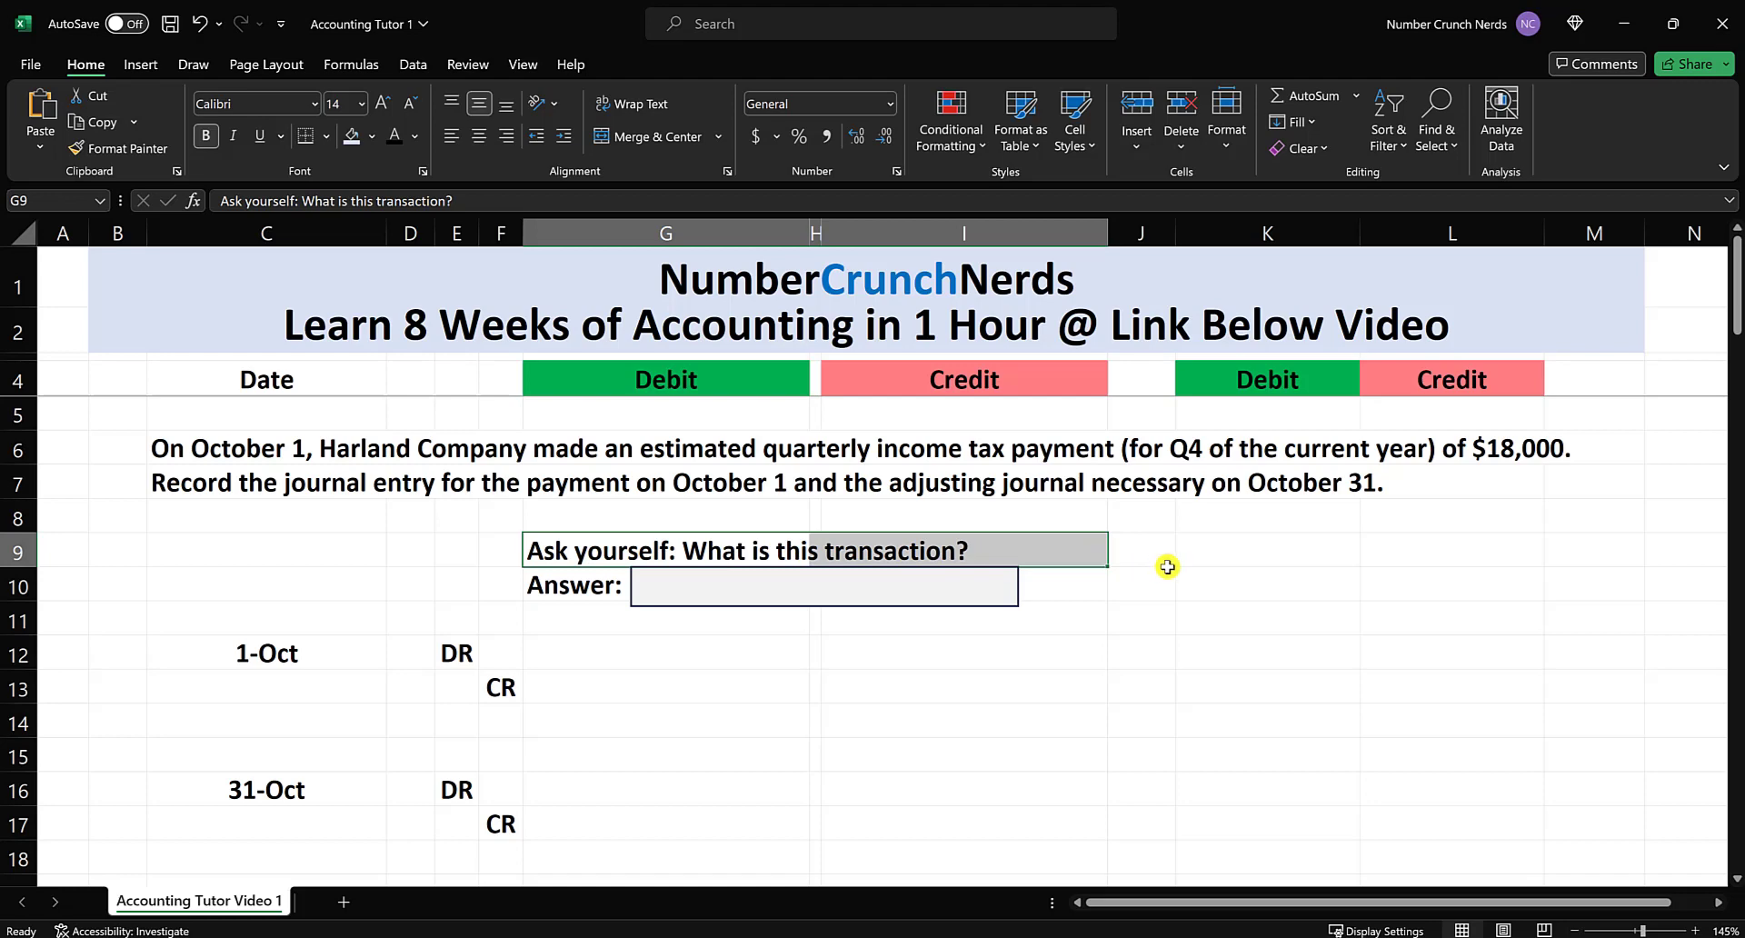
Move the grey Answer box aside to reveal "It's a prepayment of something."
left_click(1061, 598)
left_click_drag(1061, 598, 1301, 526)
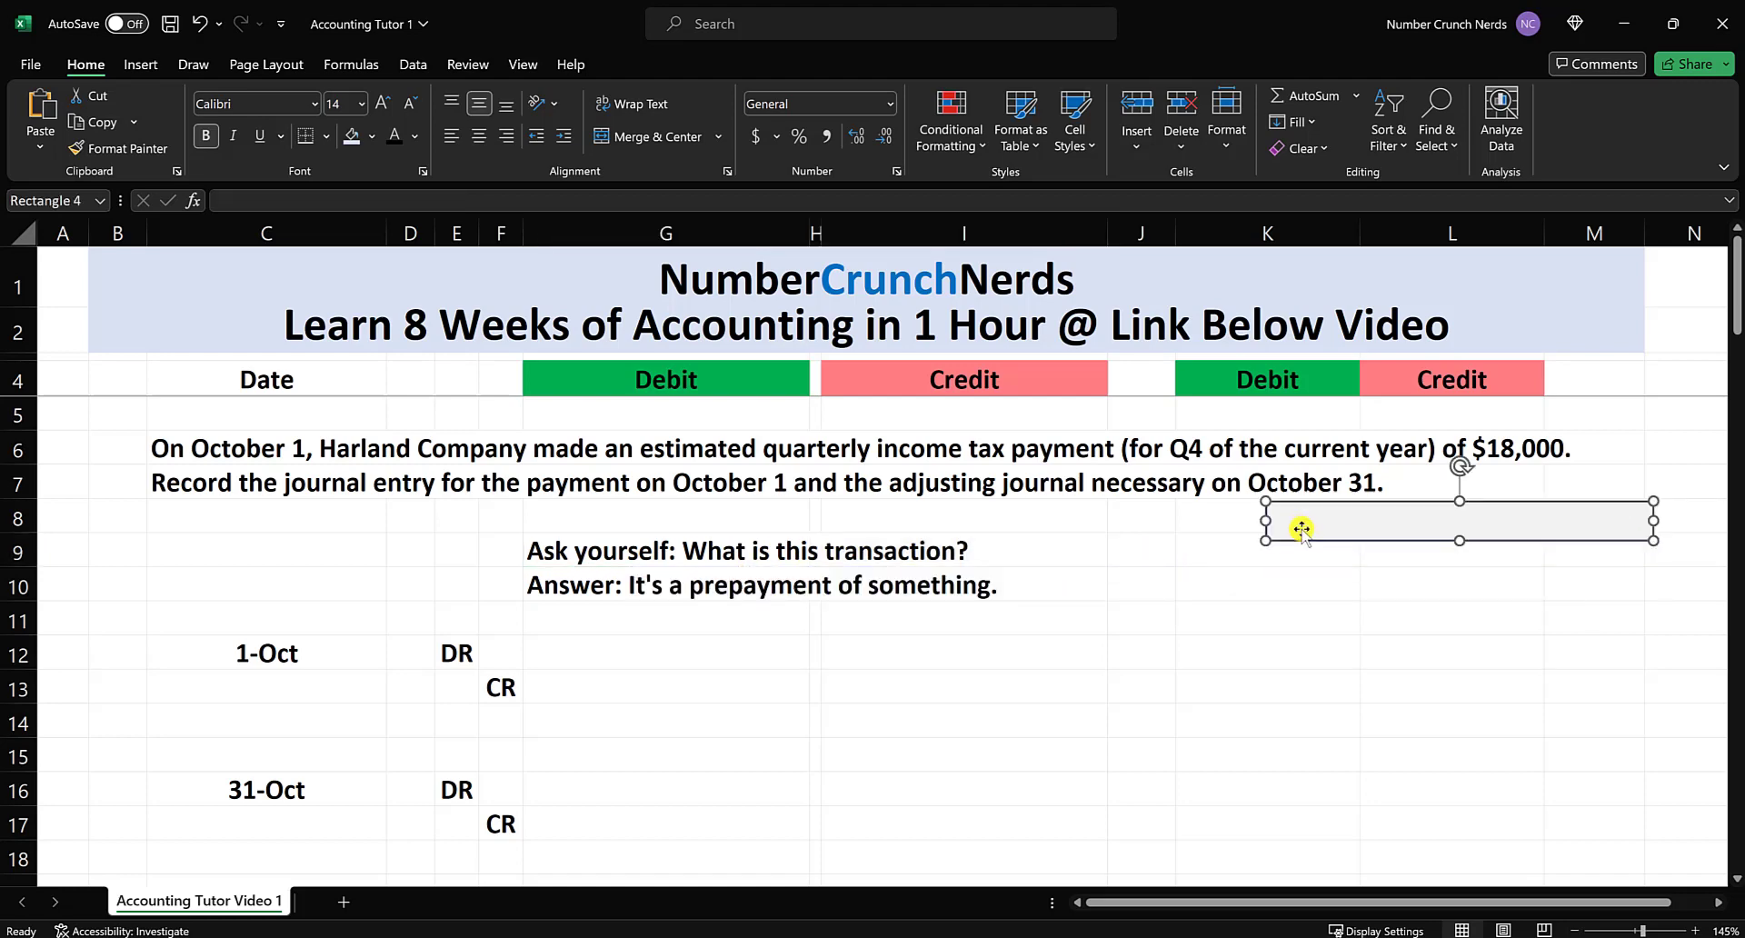
left_click(1150, 572)
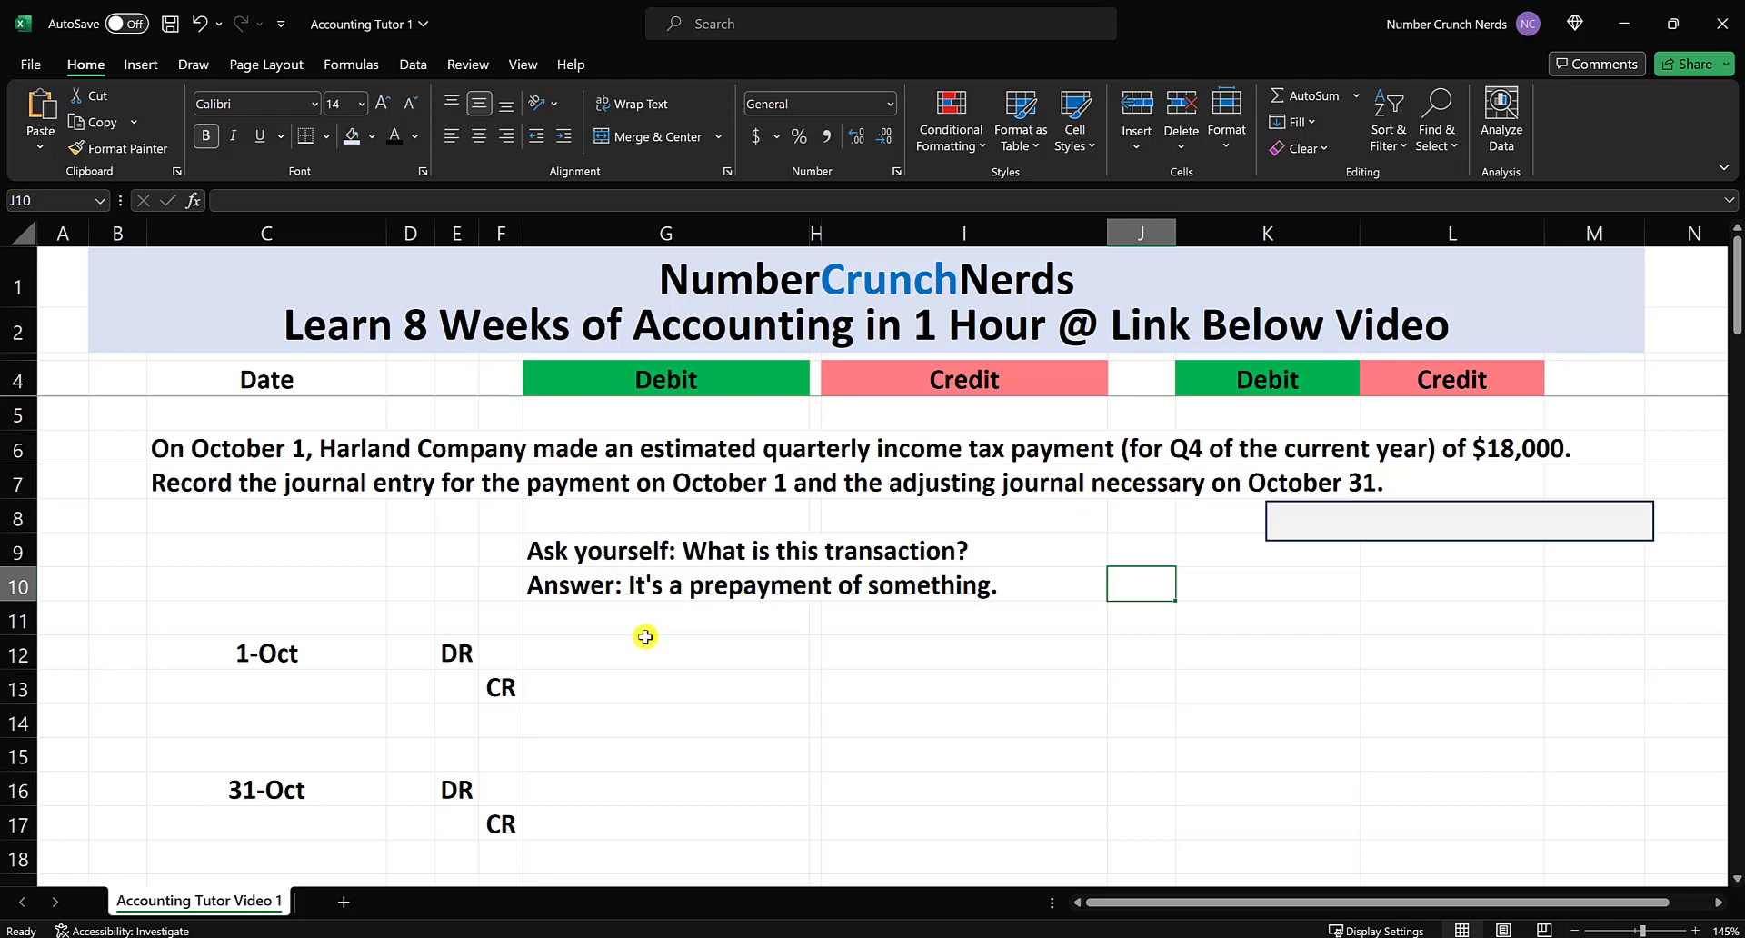
left_click(536, 650)
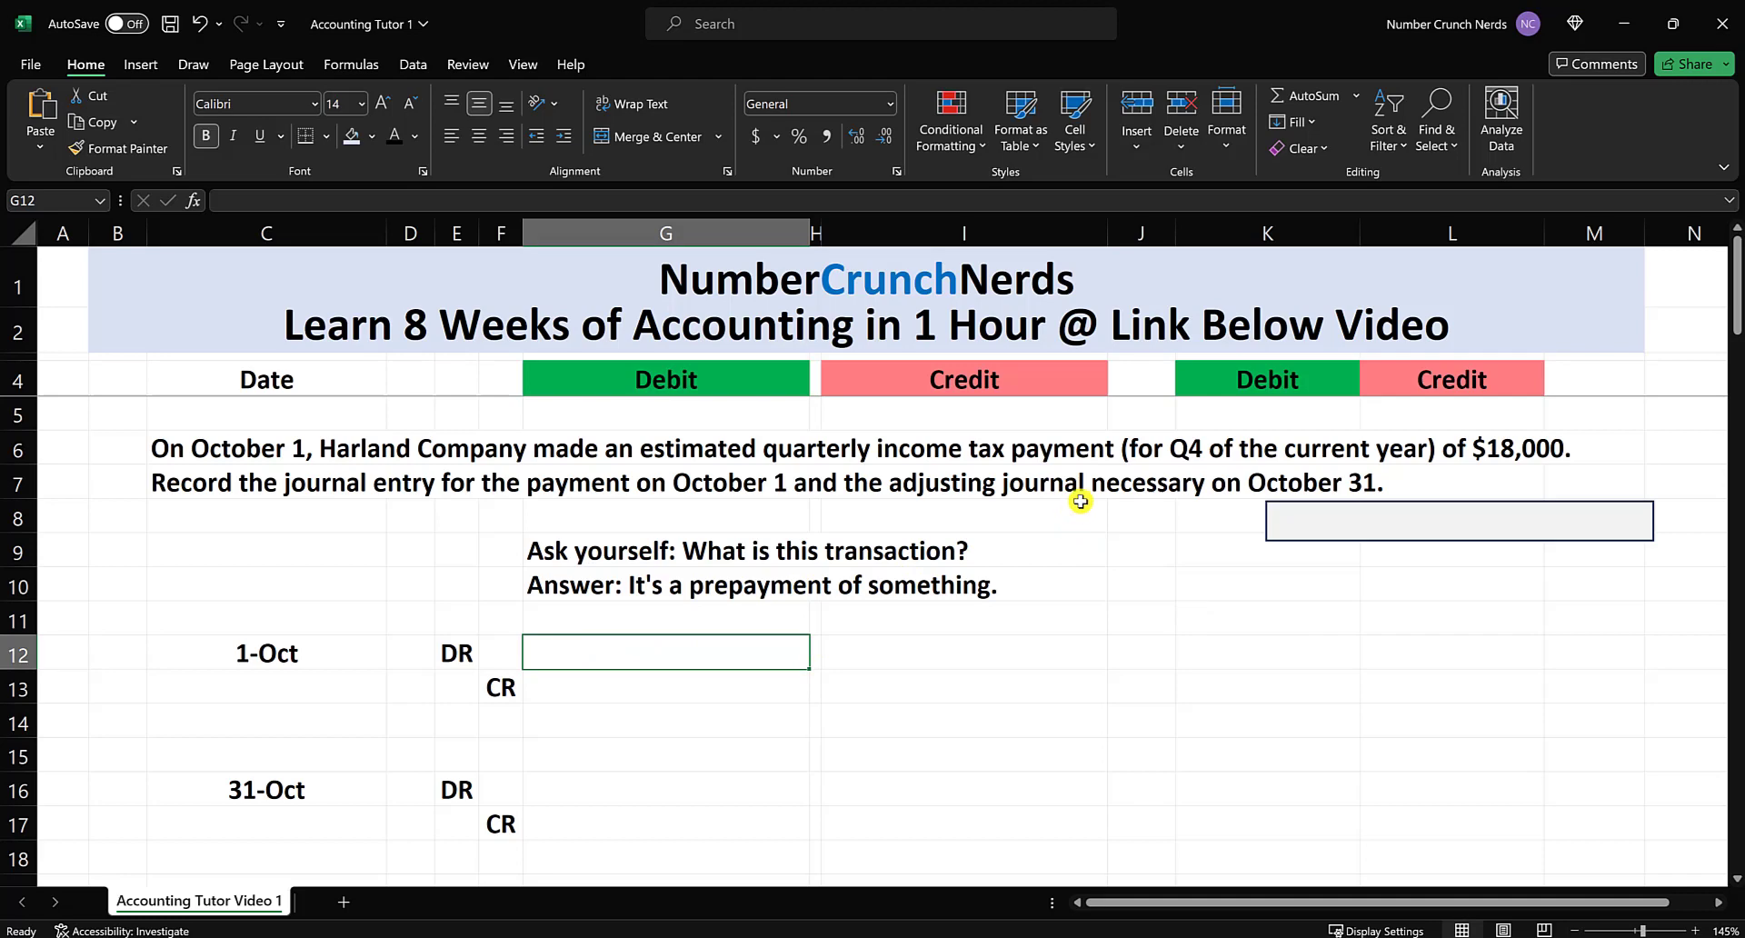
Enter the account names: Prepaid Income Taxes as debit in G12, Cash as credit in I13
type("Pre")
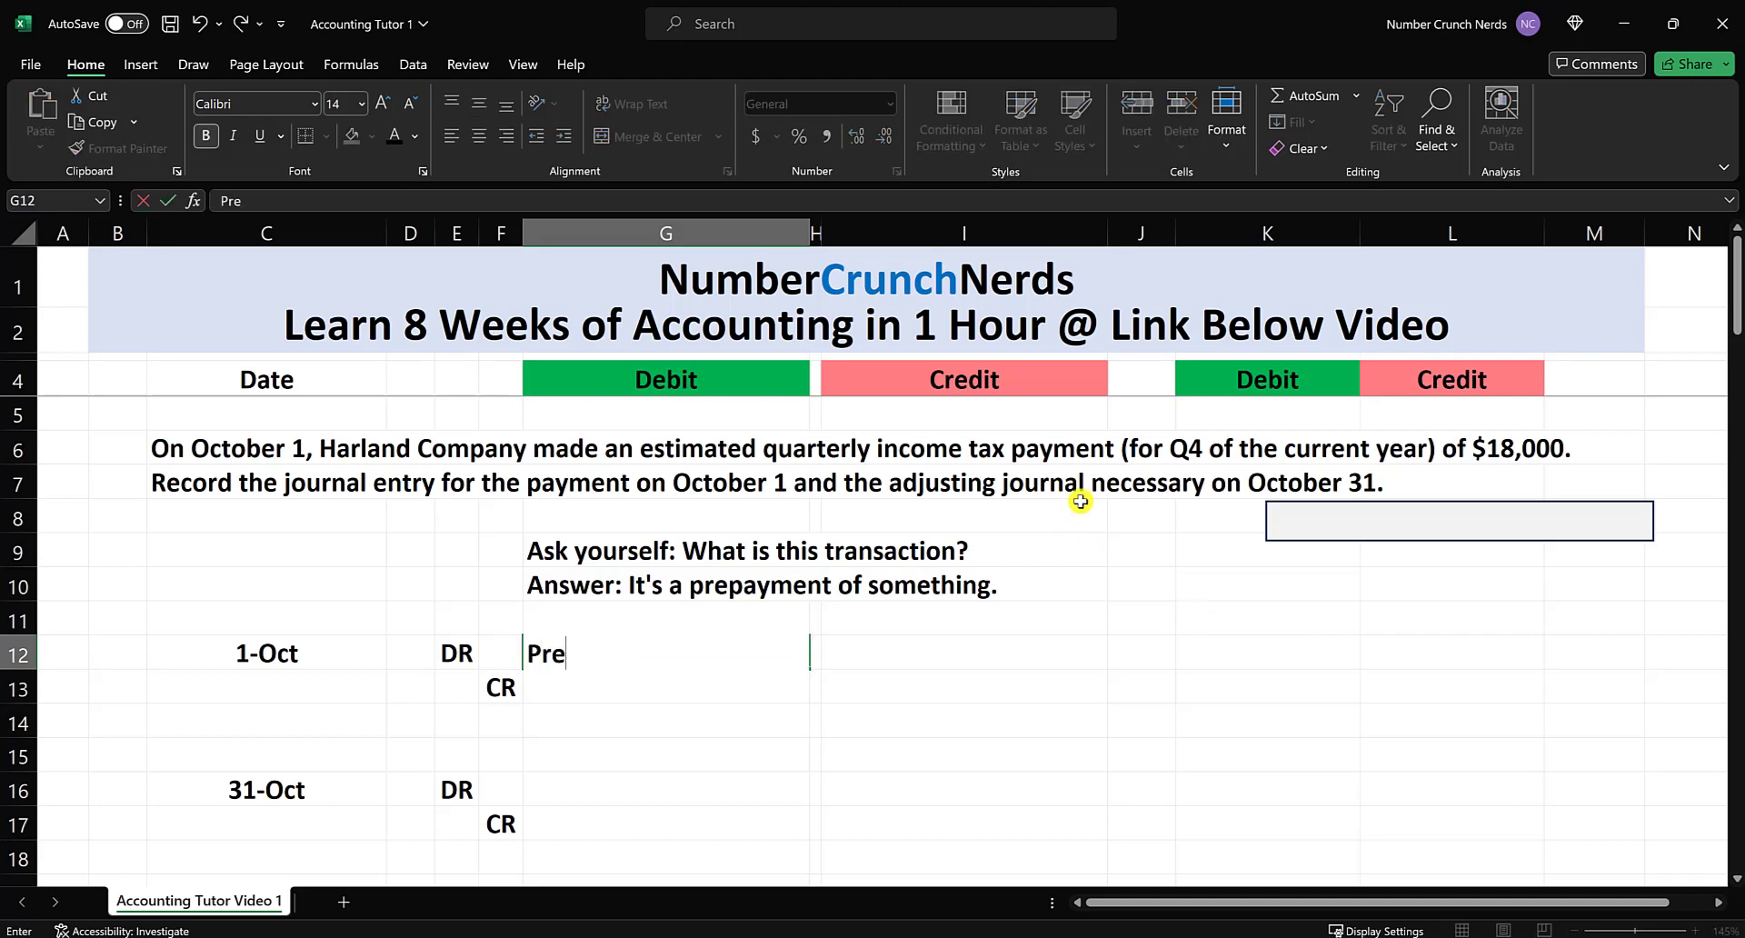
type("aaid Income Taxes")
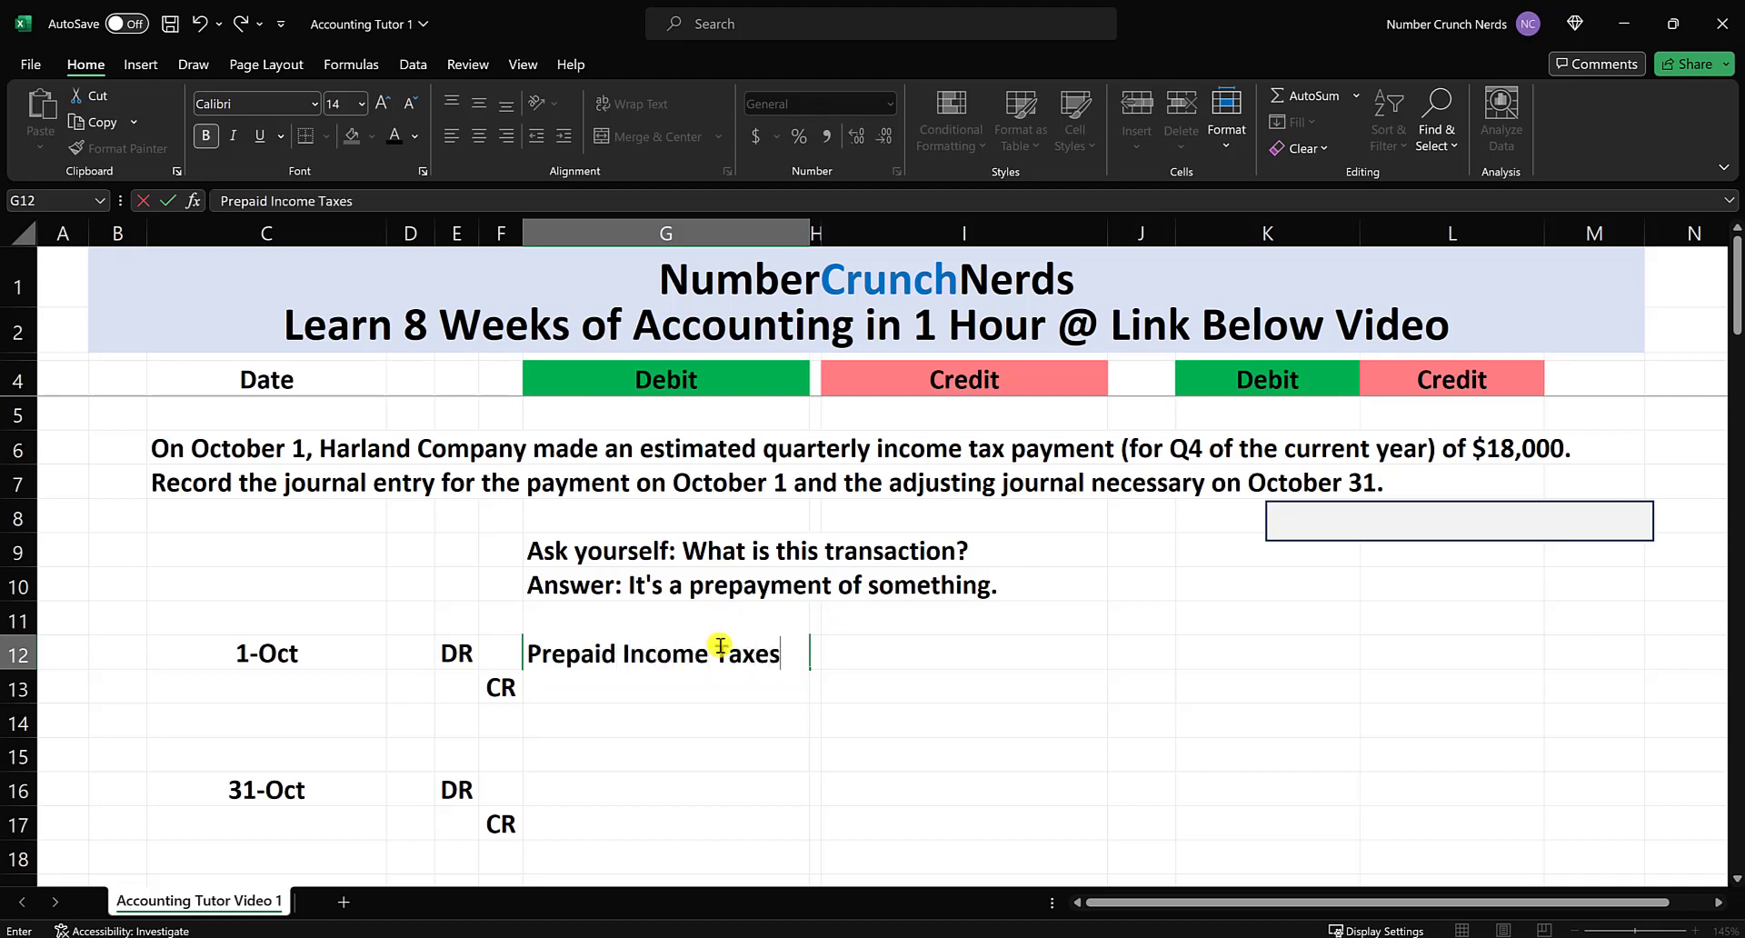
key("Return")
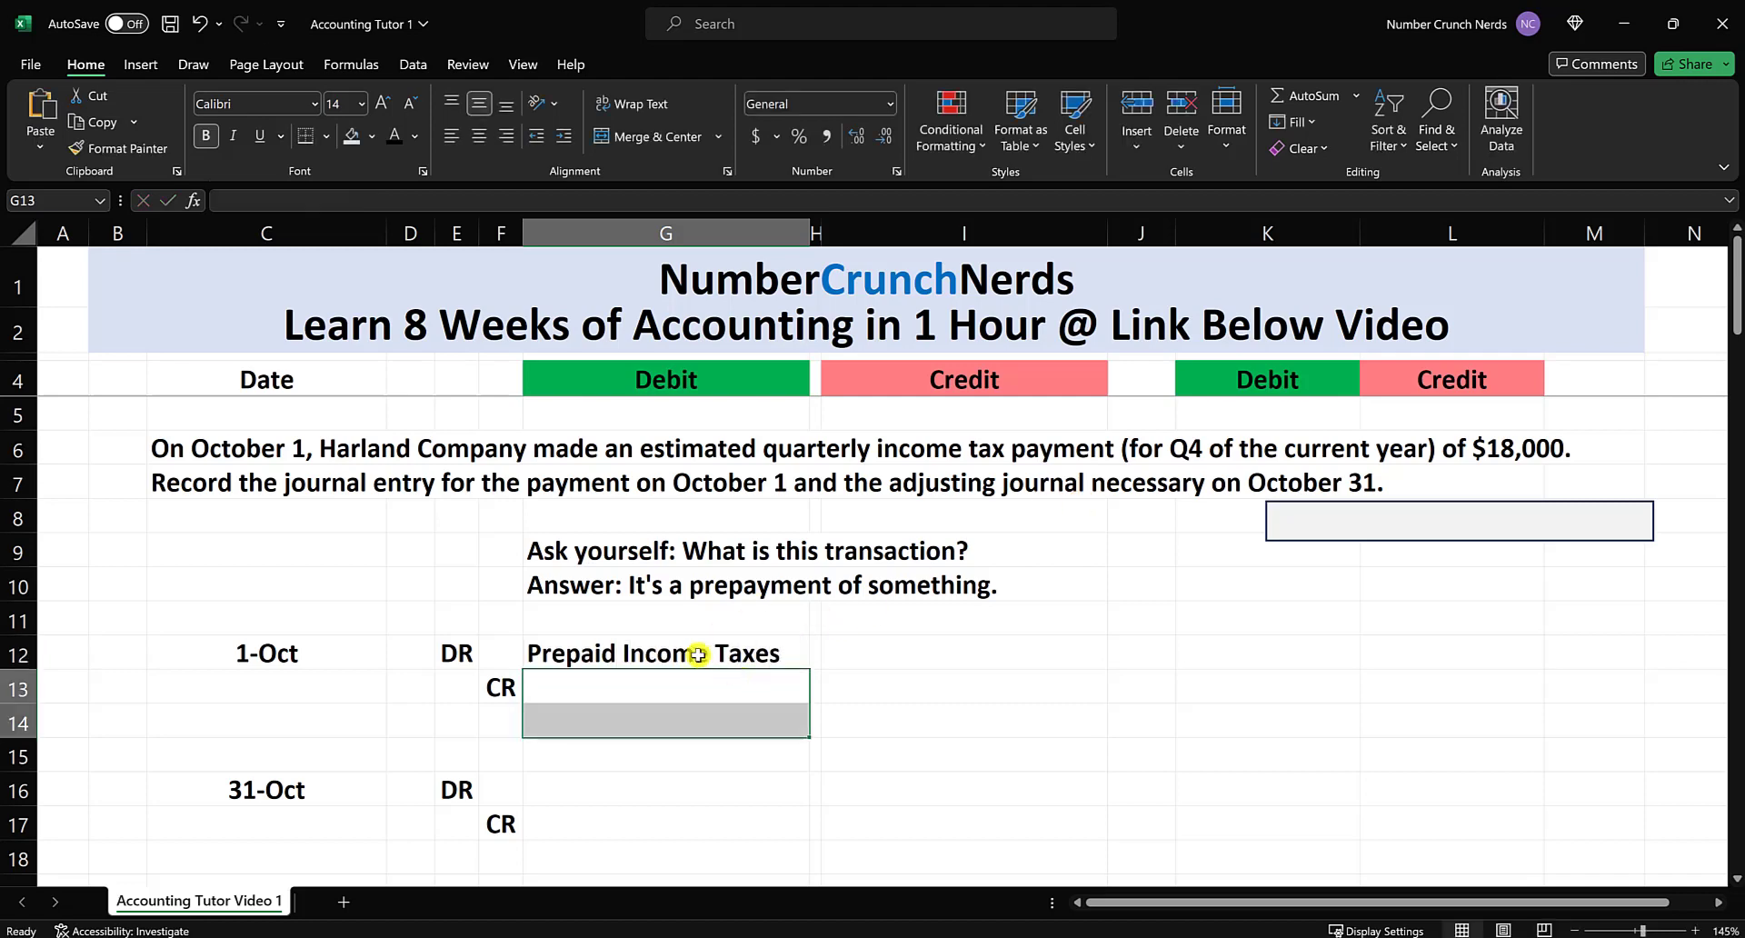
left_click(575, 652)
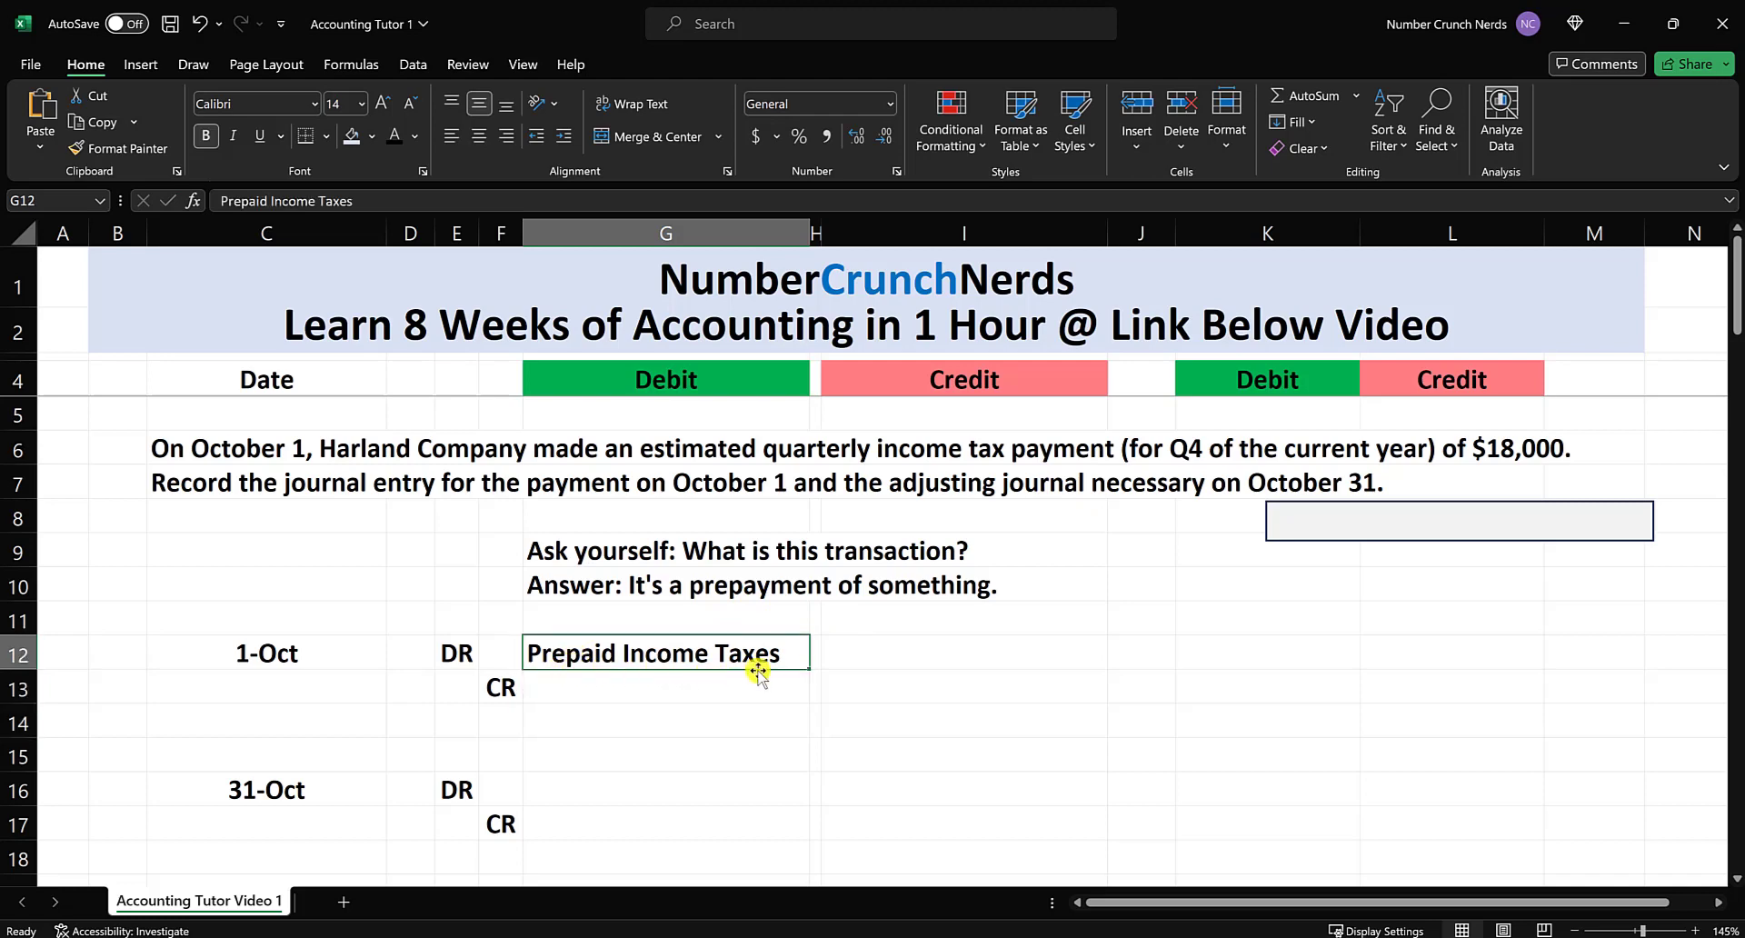
left_click(1013, 701)
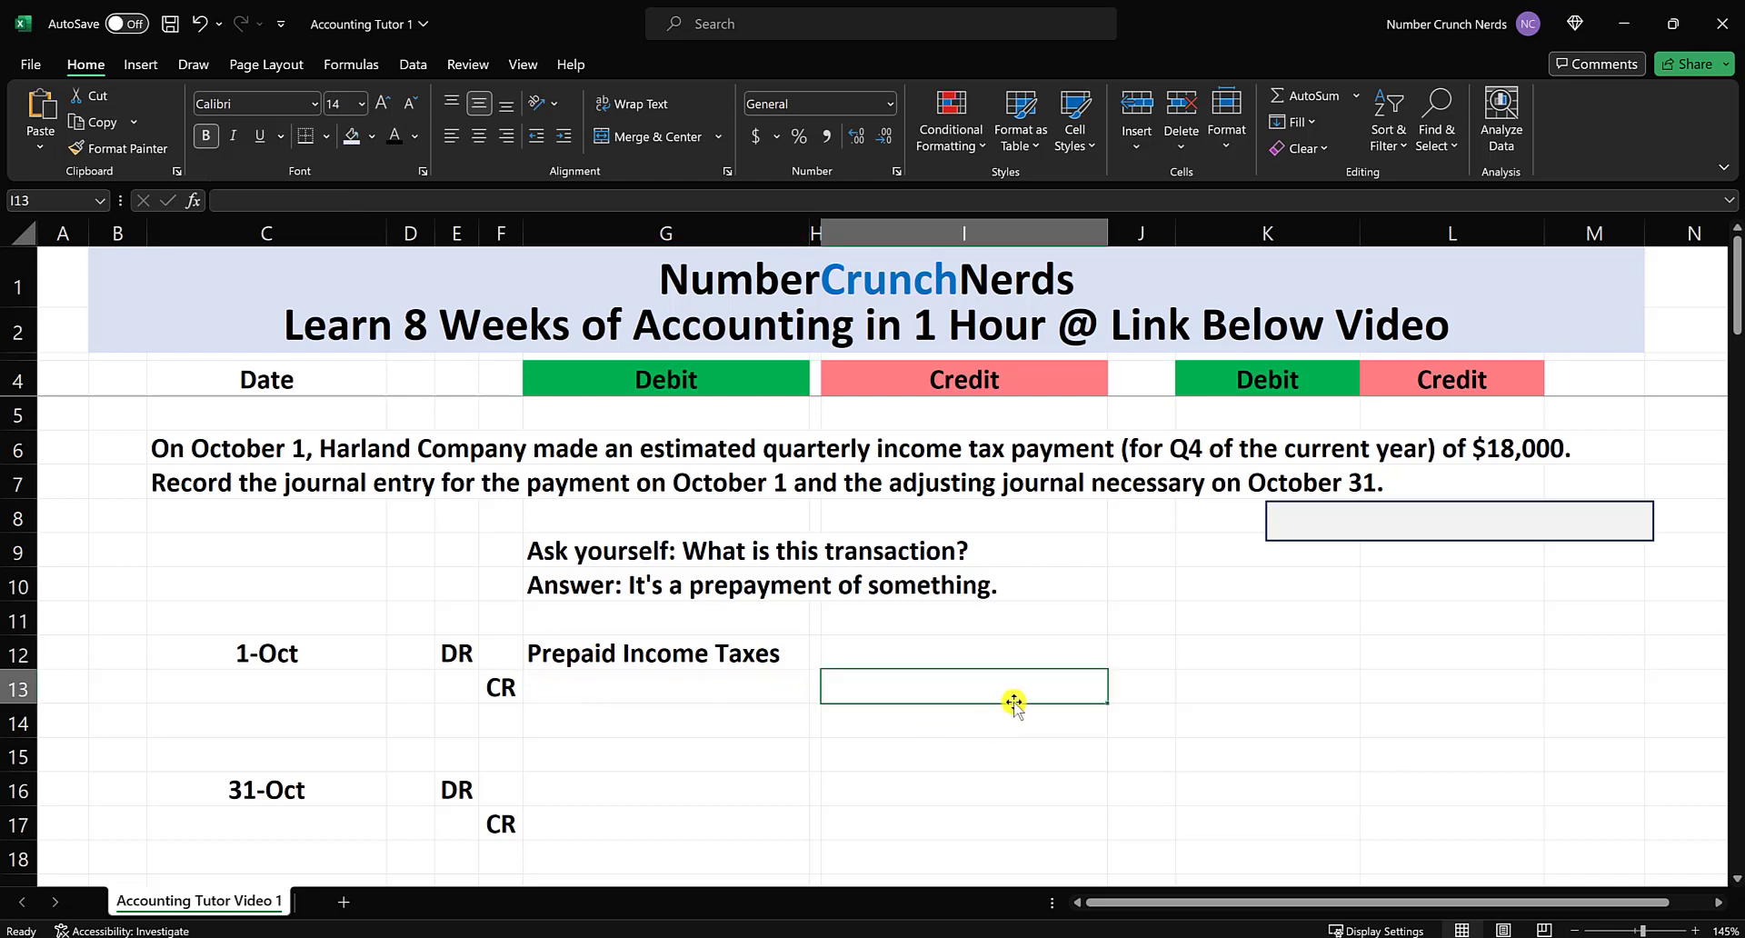
type("Cash")
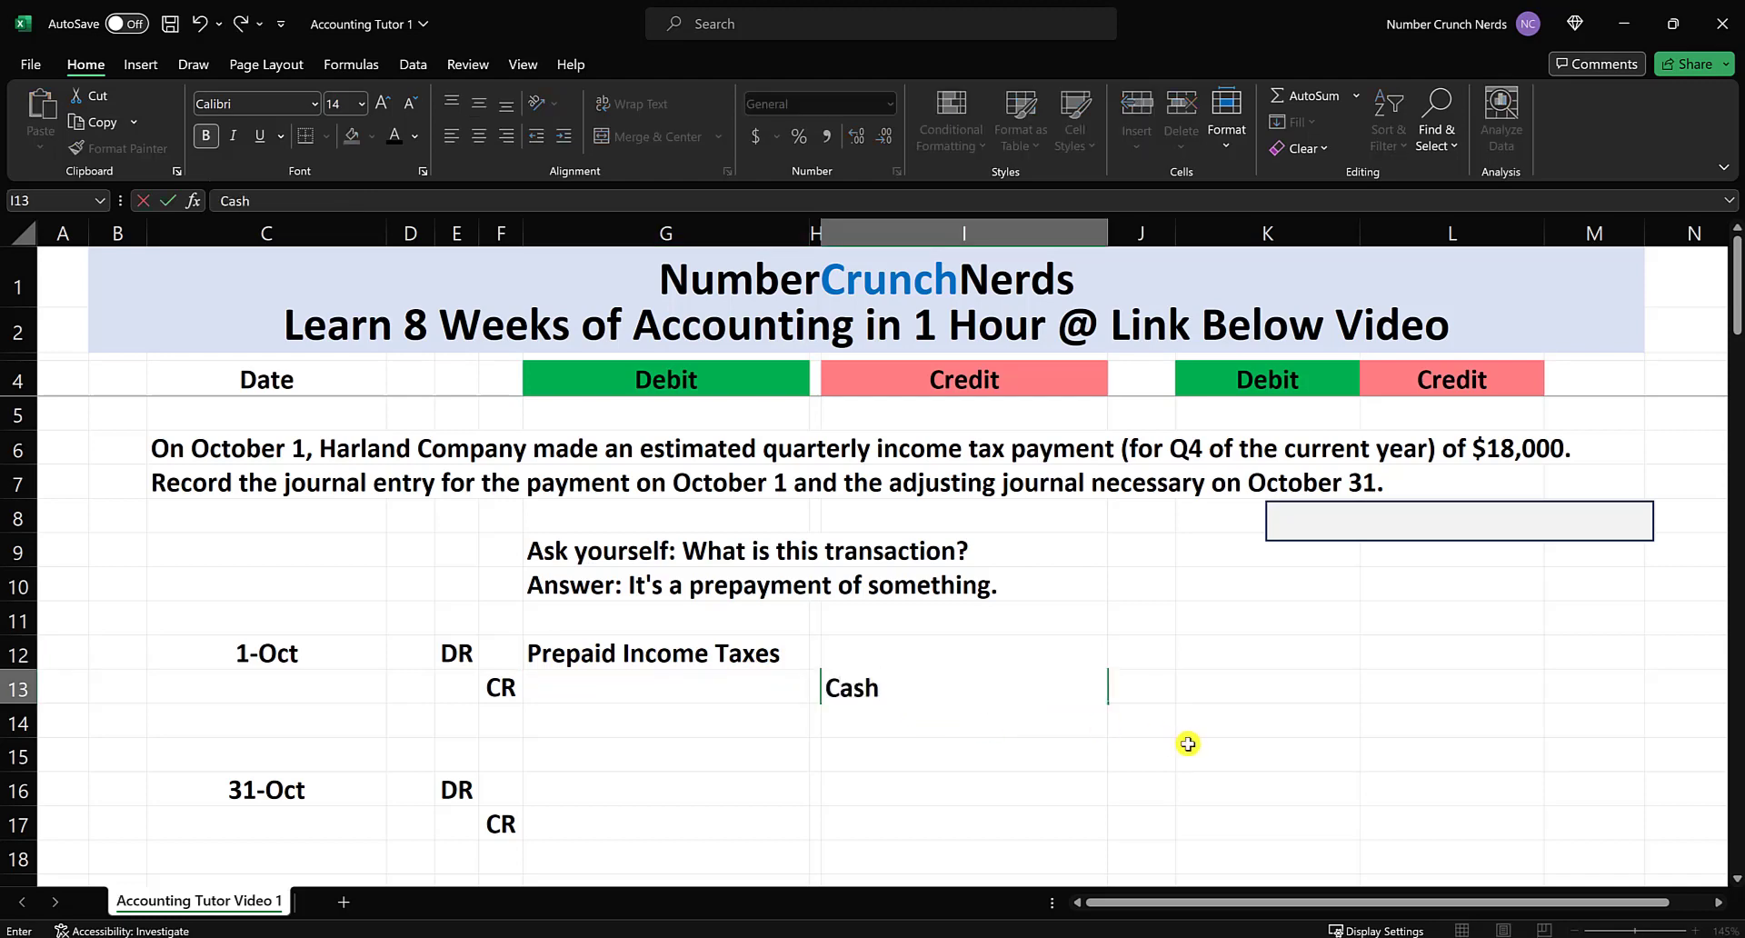
left_click(1187, 743)
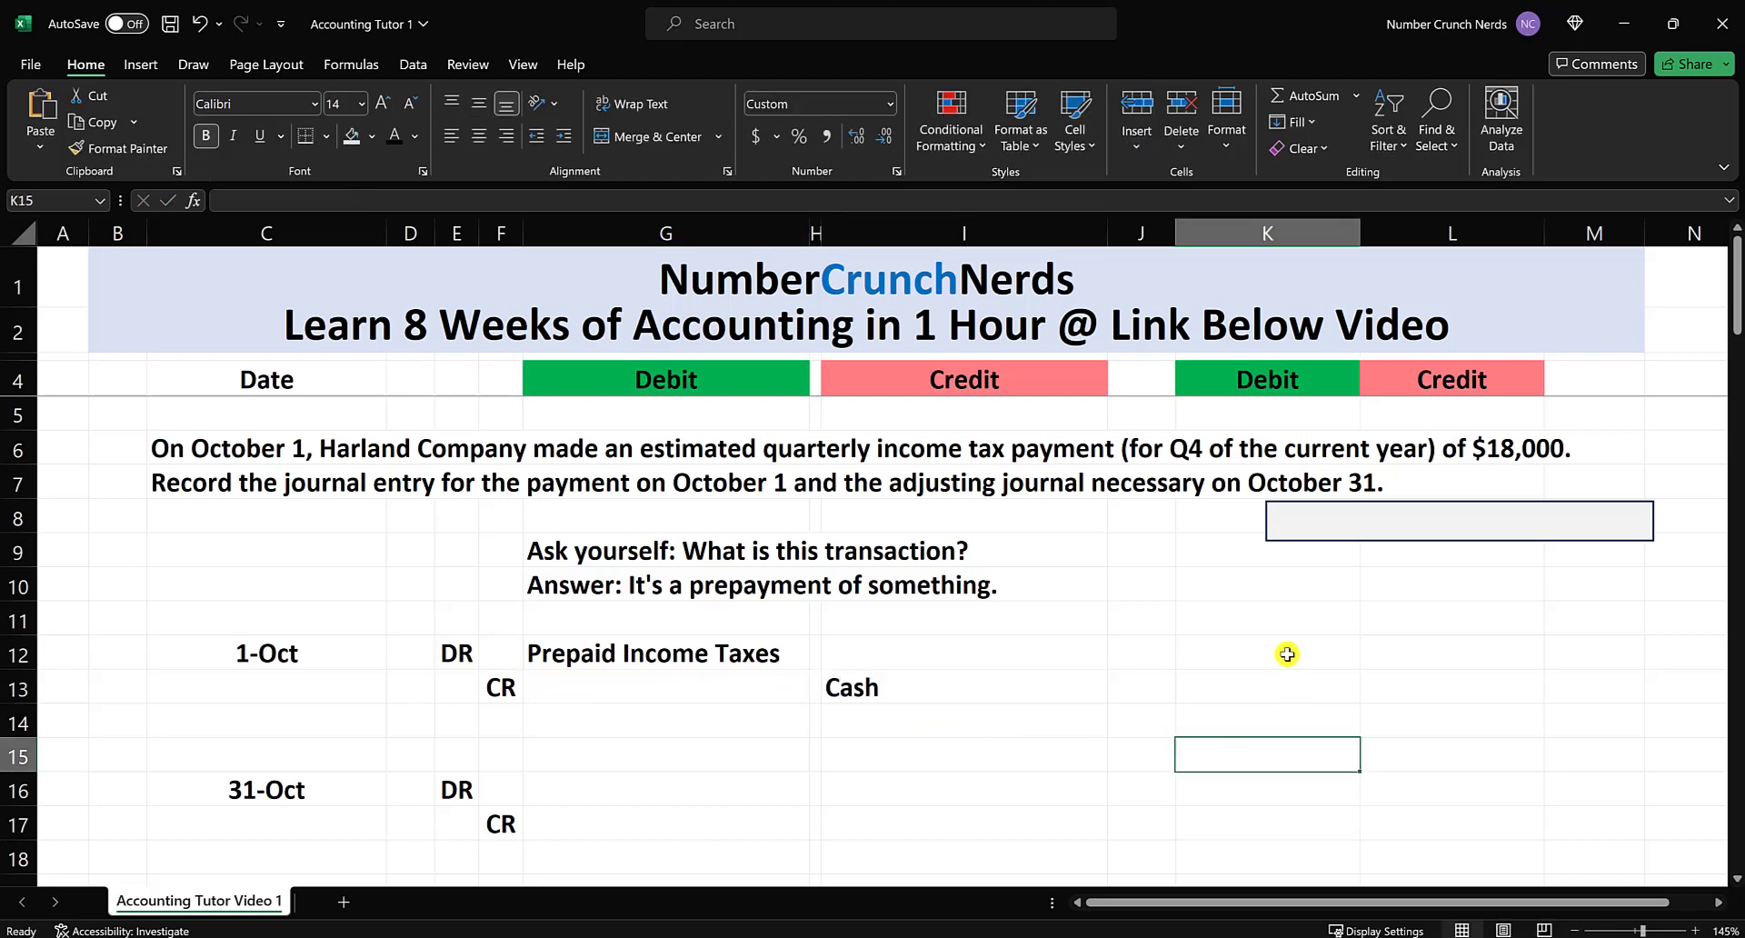
Enter 18,000 as the debit amount in K12 and the credit amount in L13
left_click(1287, 652)
type("18000")
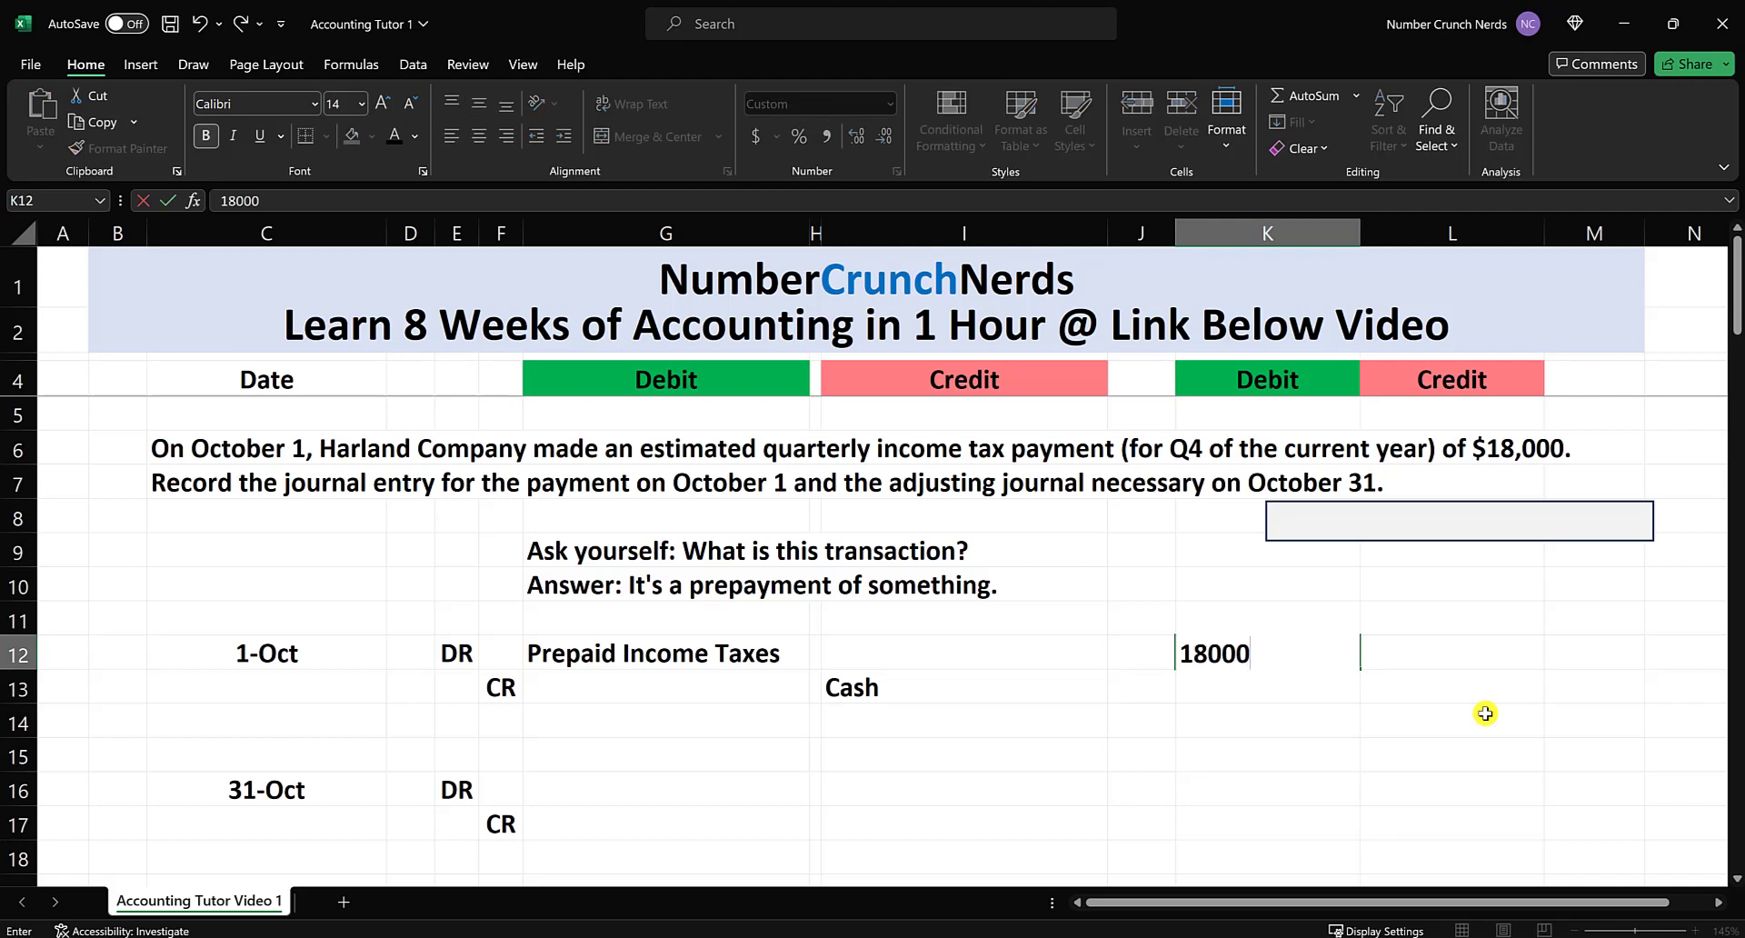
key("Return")
left_click(1453, 684)
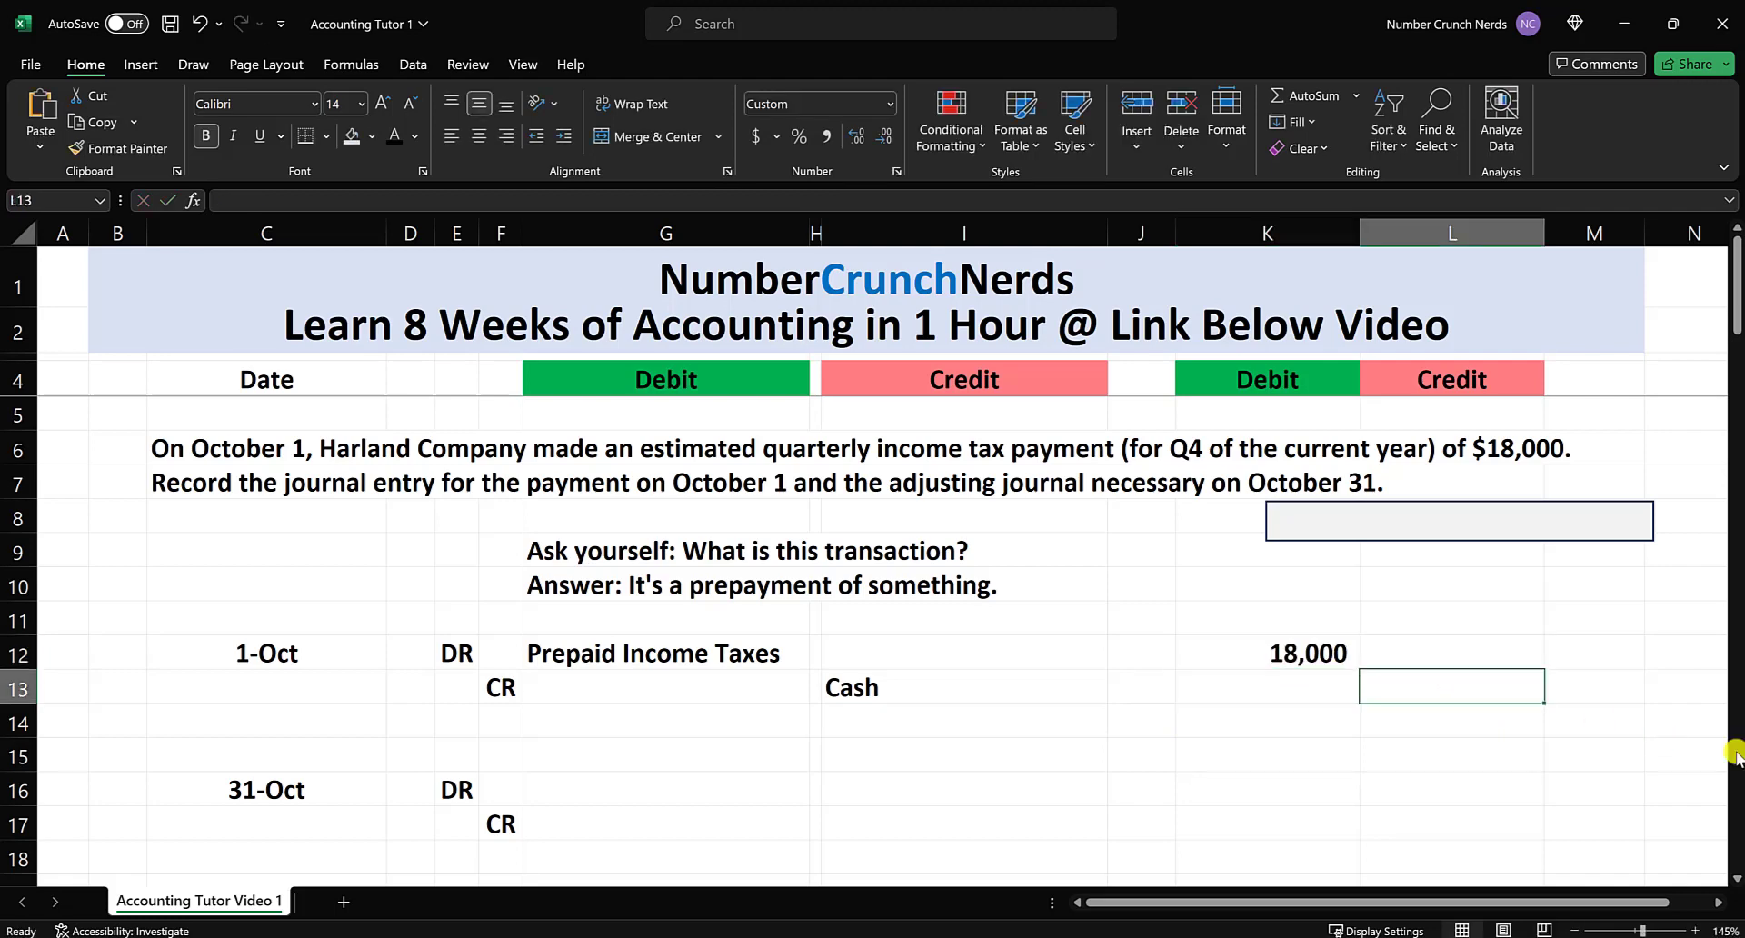
type("18000")
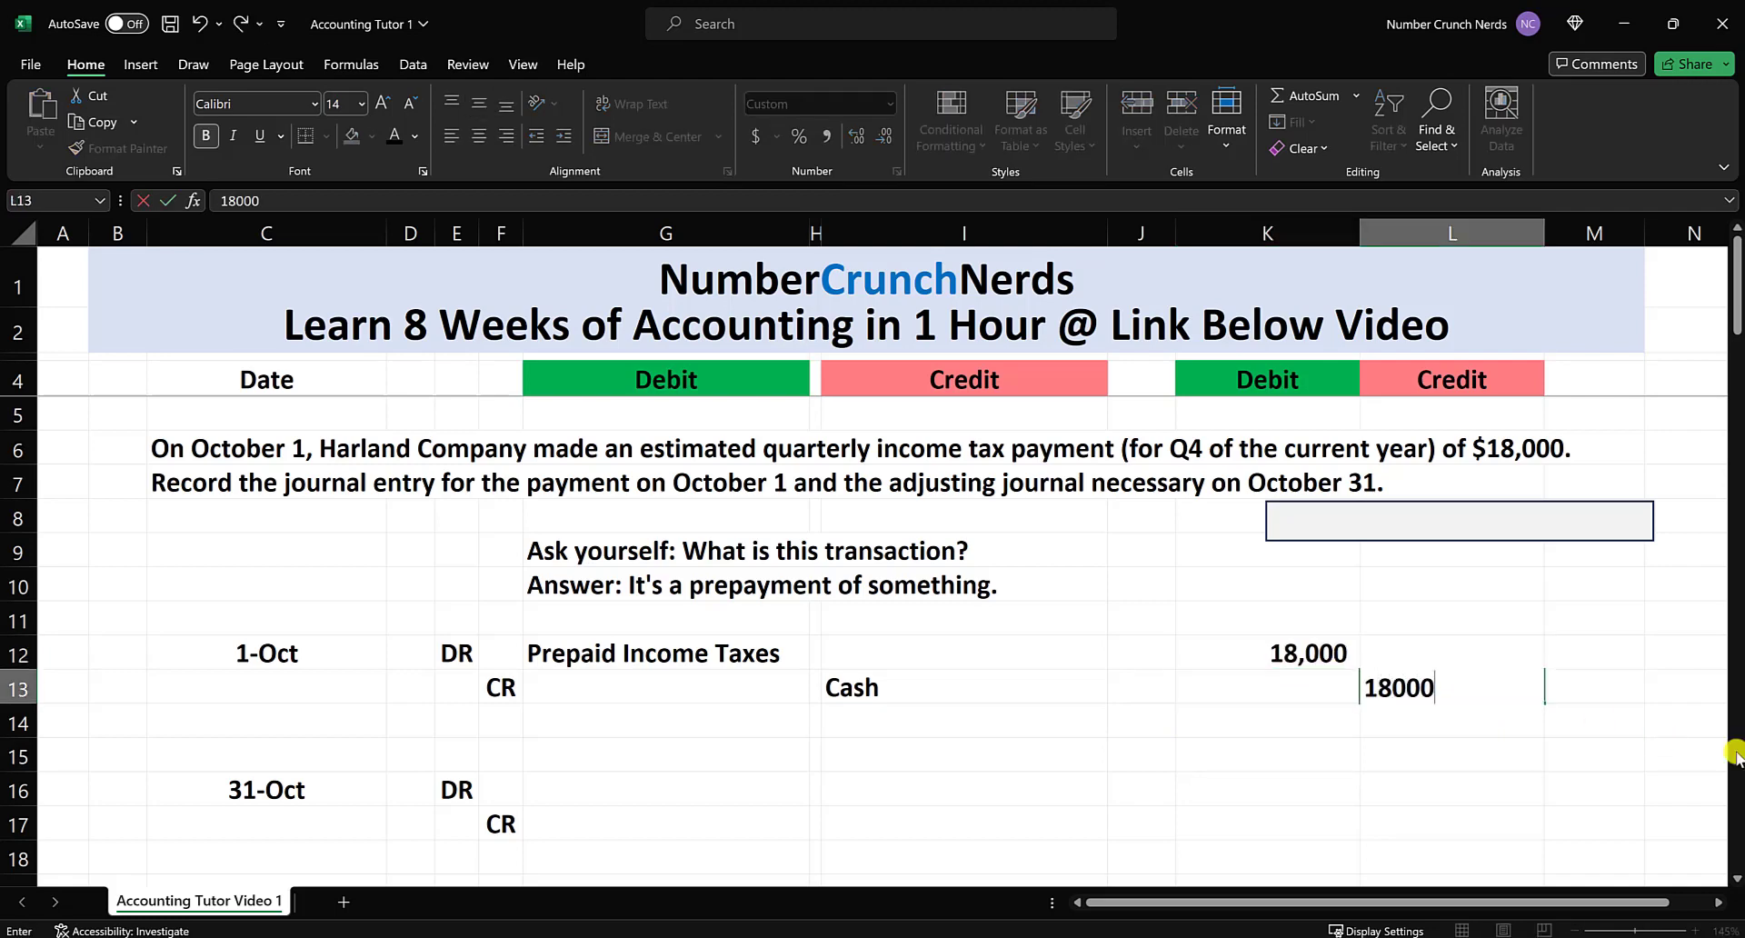
key("Return")
left_click(1136, 789)
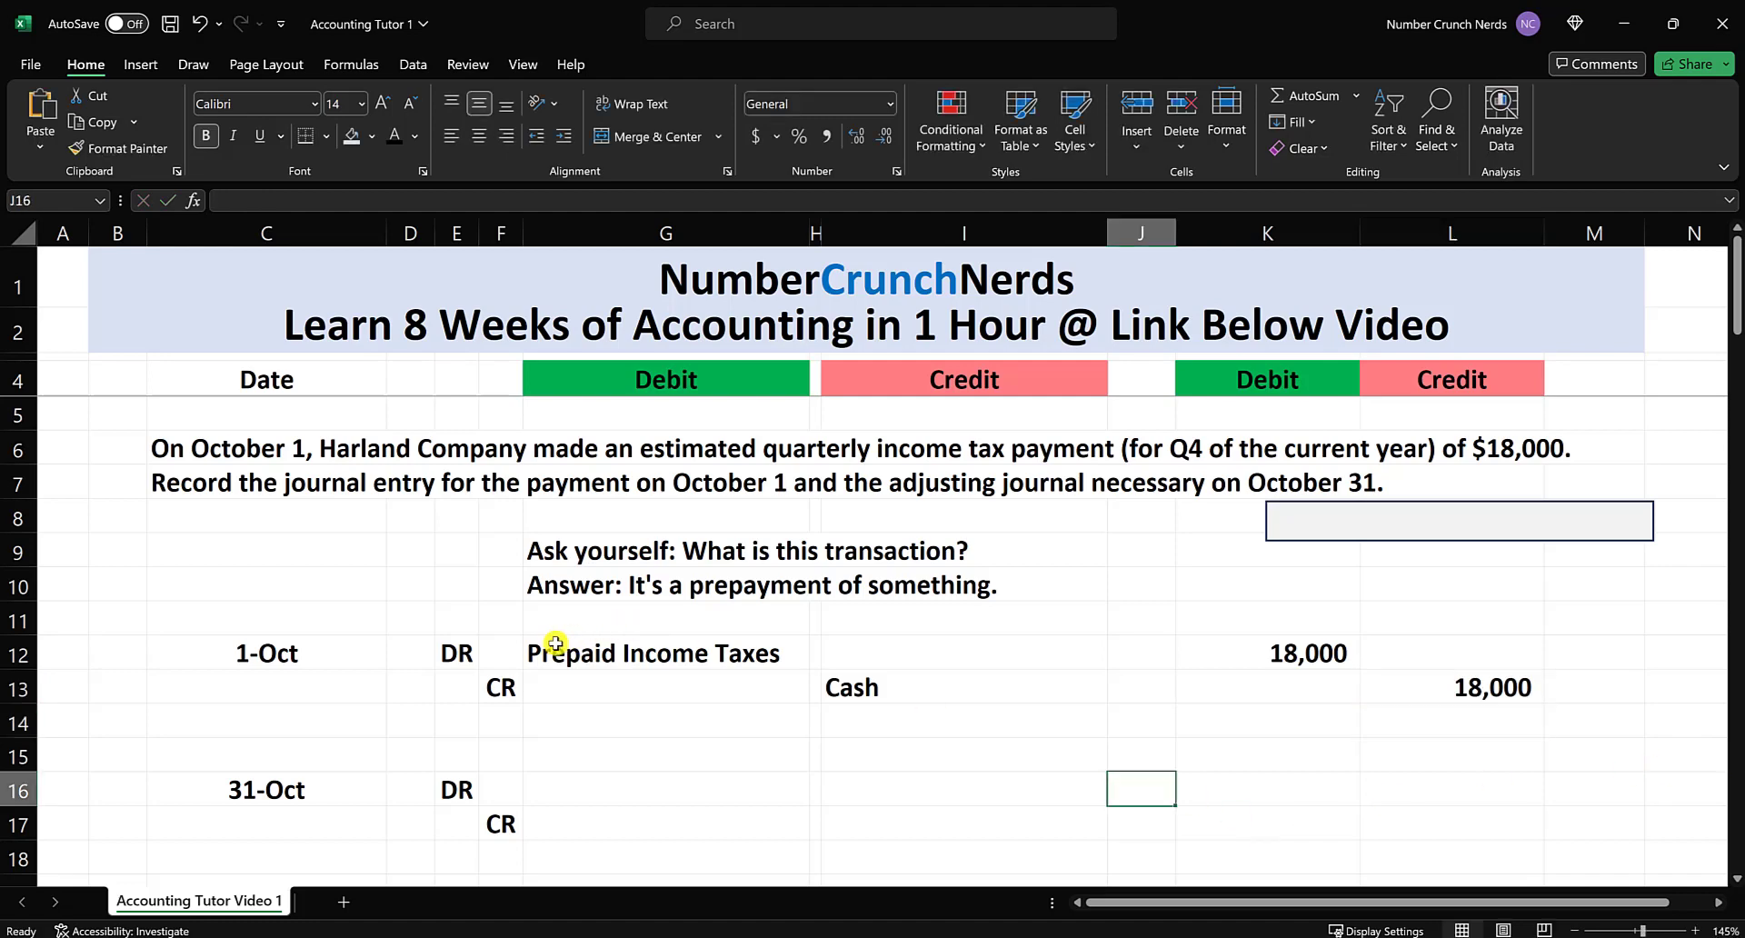
left_click_drag(470, 653, 1268, 652)
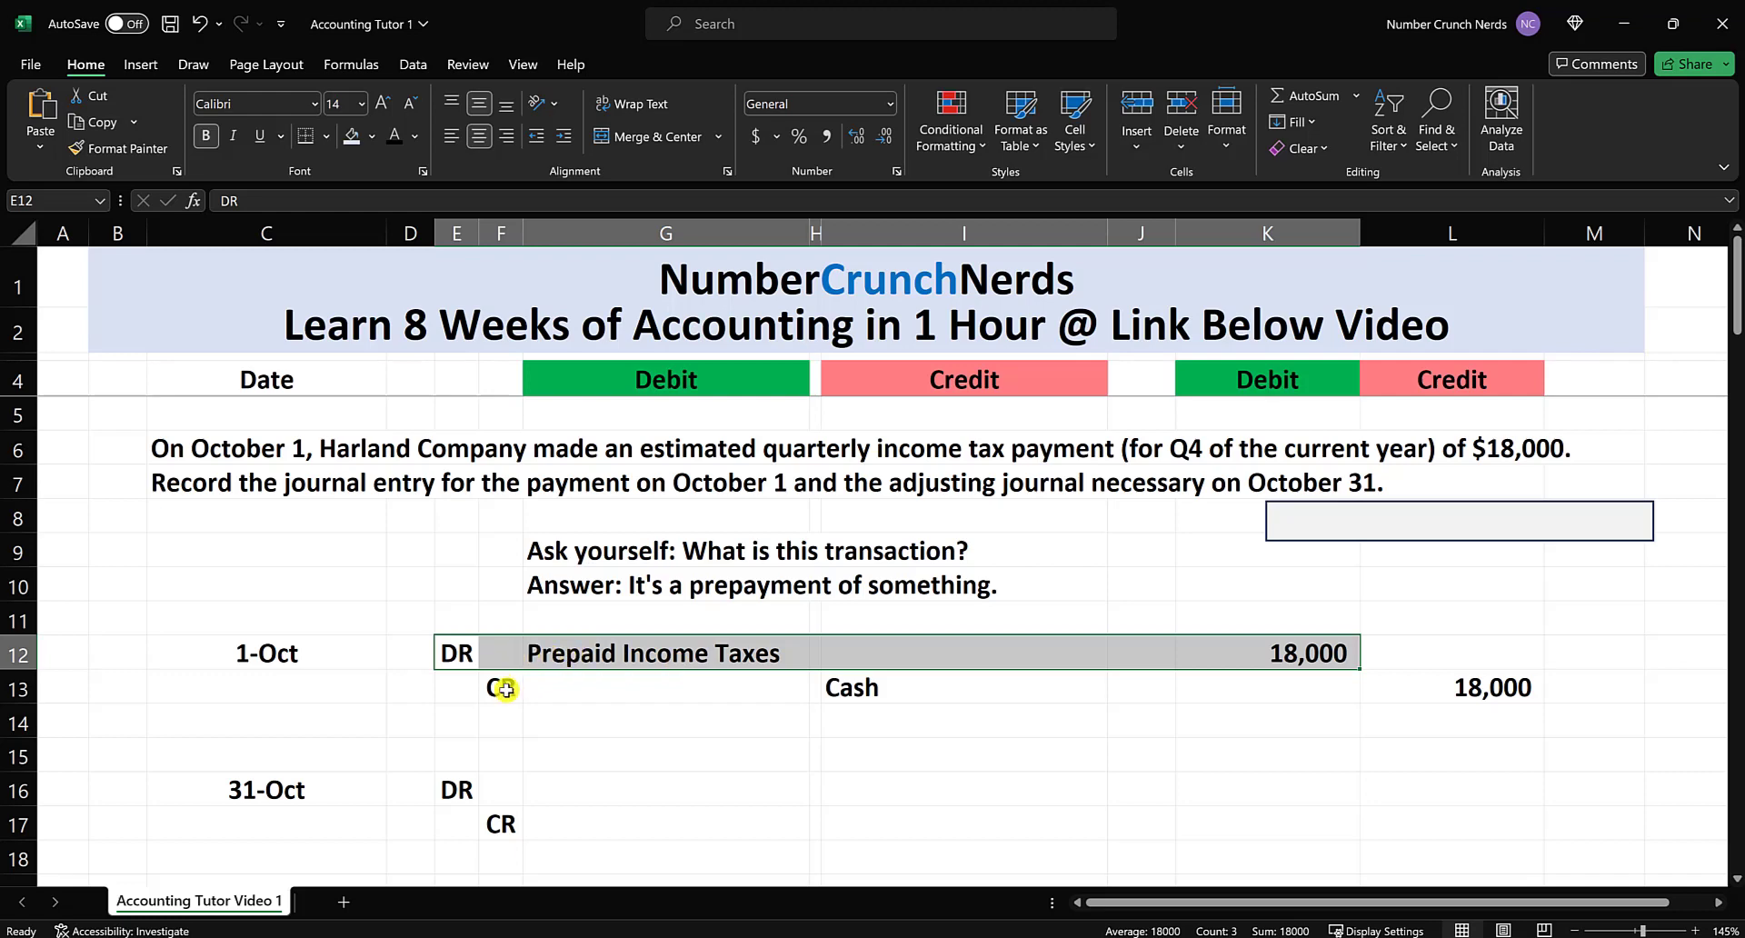
left_click_drag(505, 690, 1399, 702)
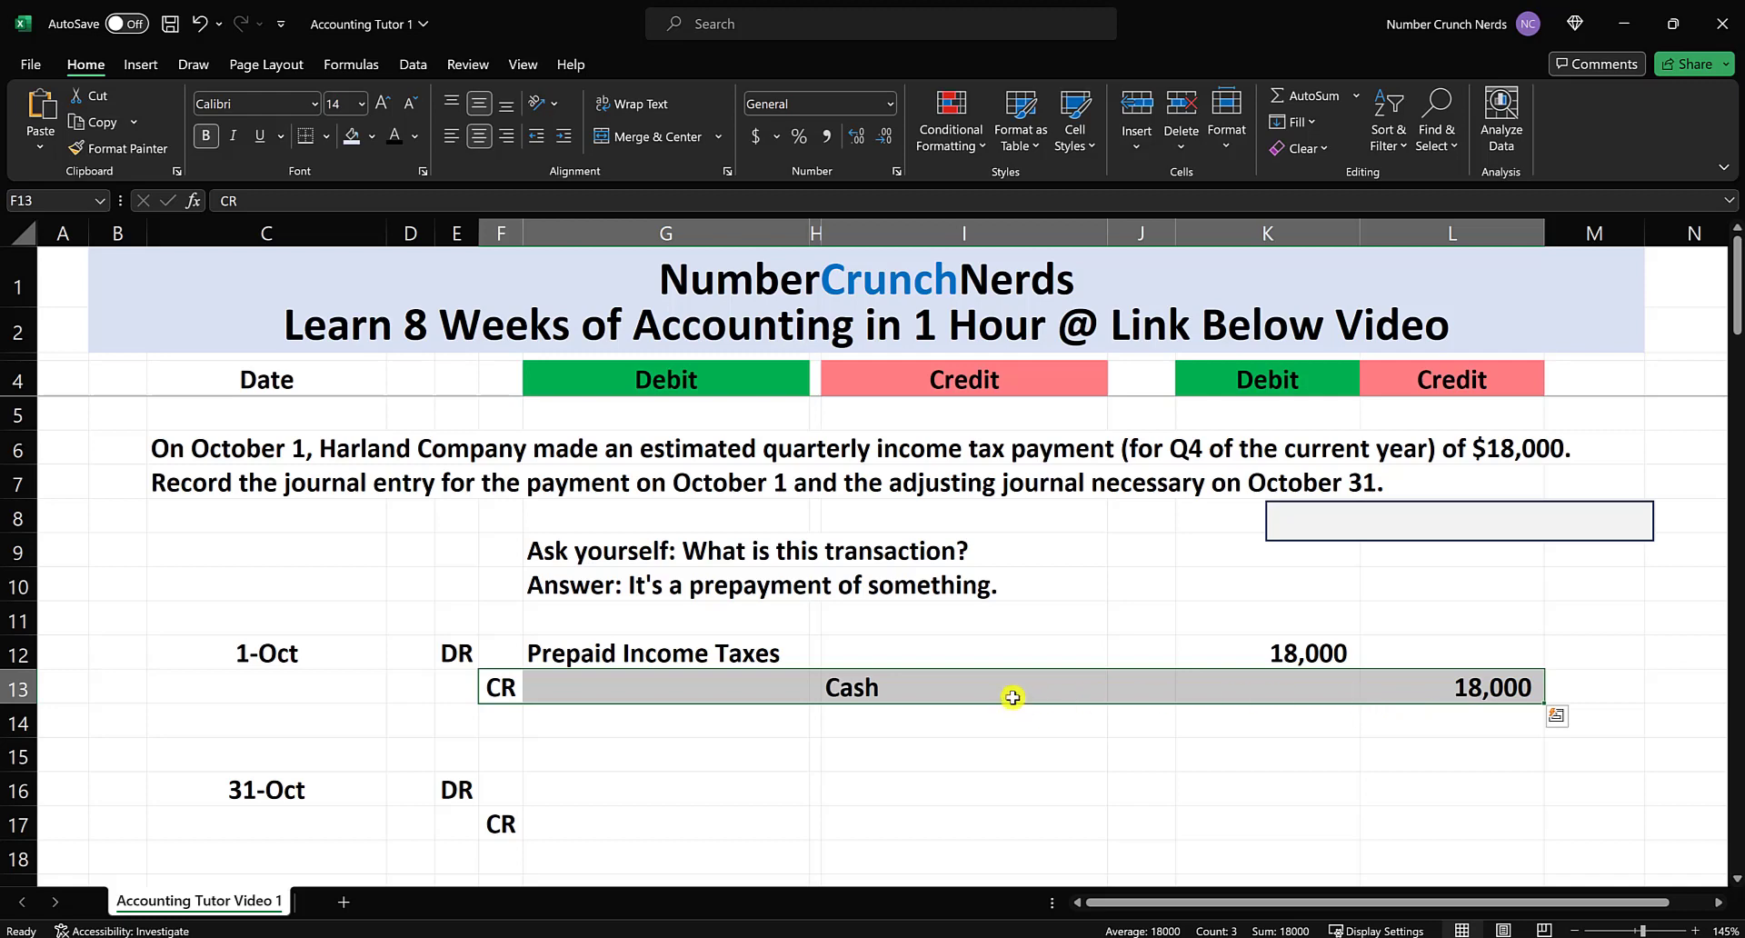
left_click(326, 787)
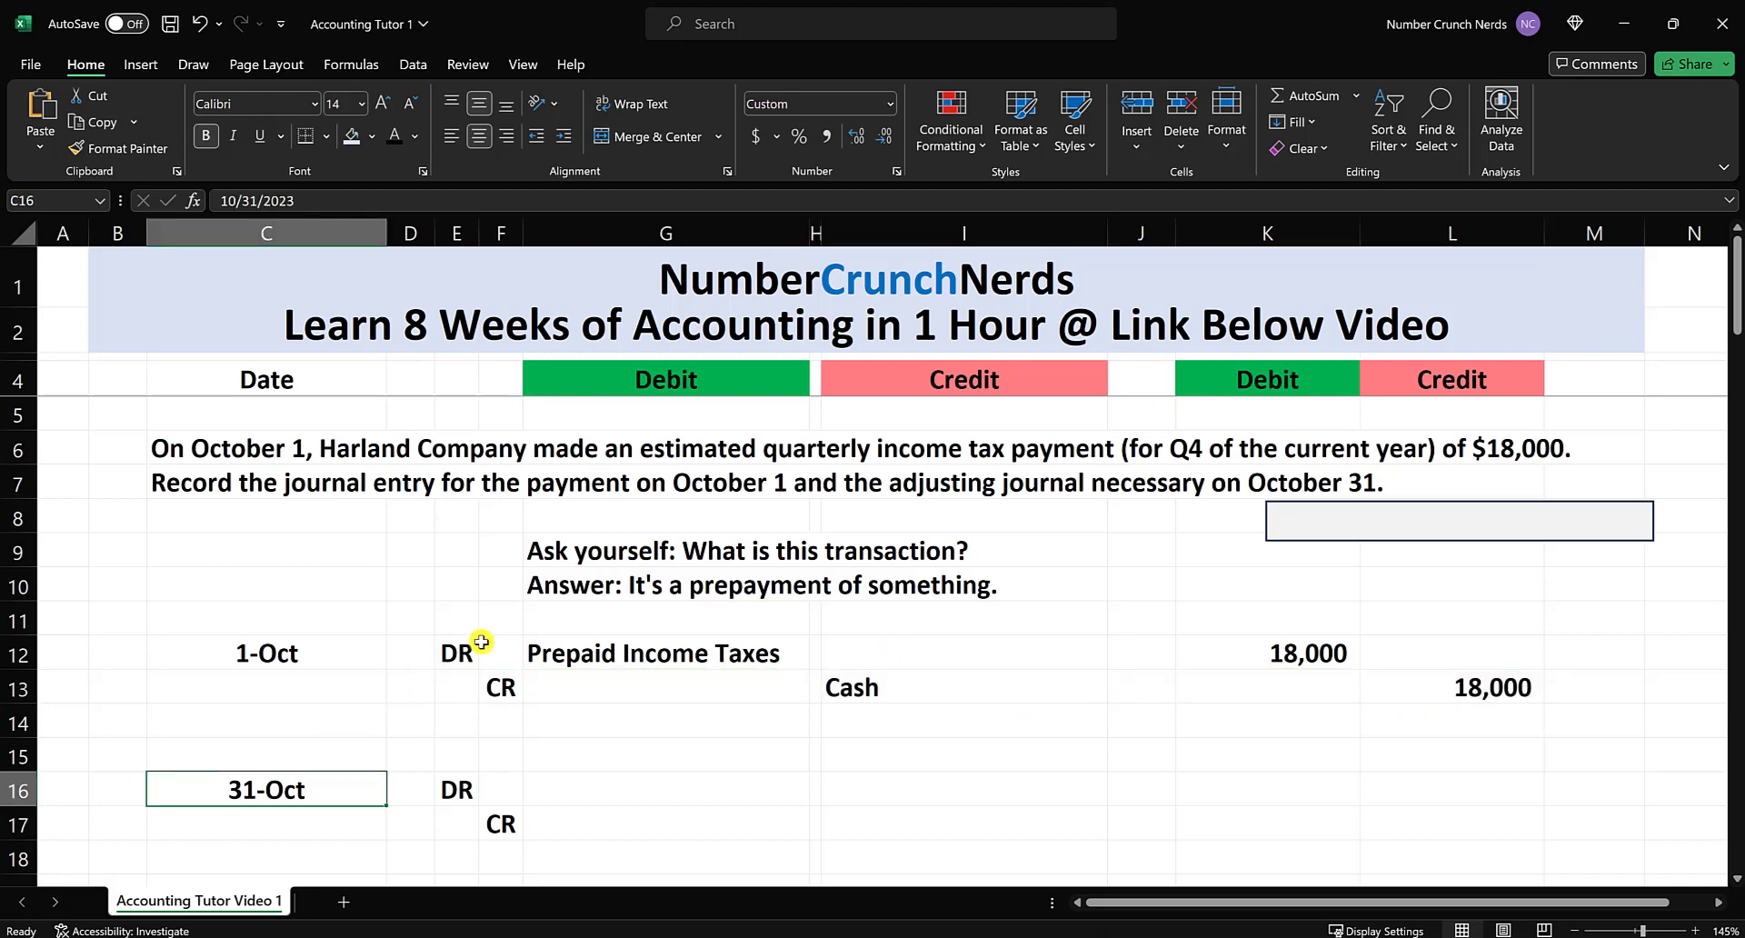
left_click_drag(465, 652, 1301, 682)
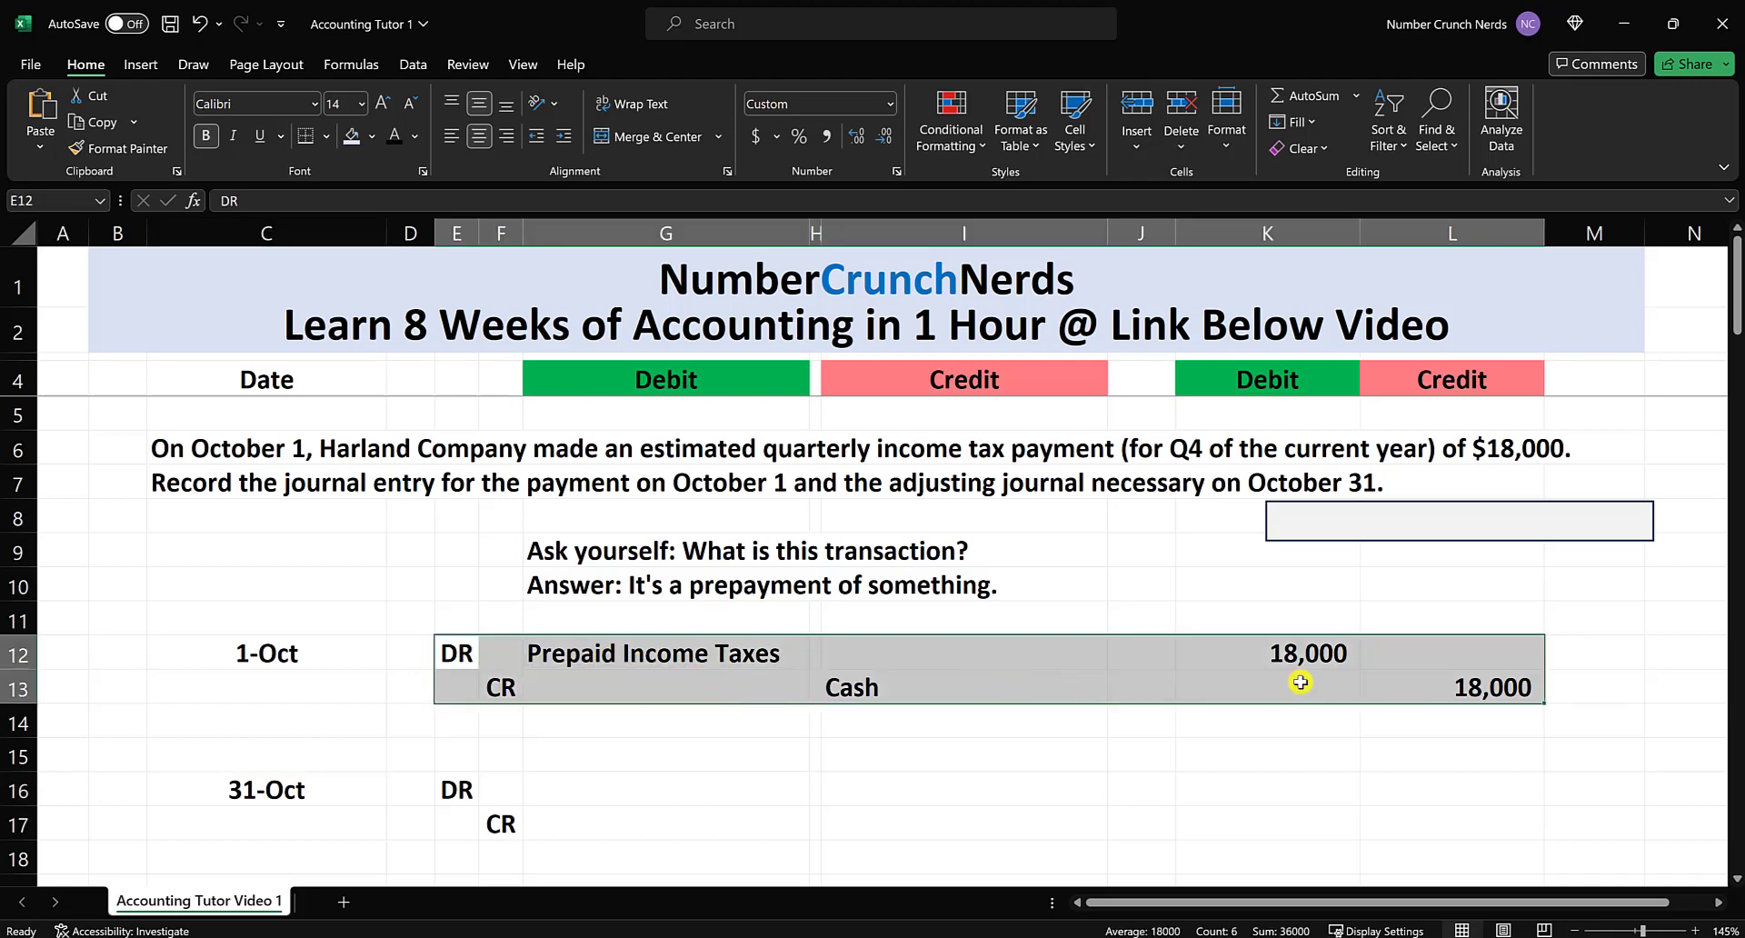
left_click(319, 652)
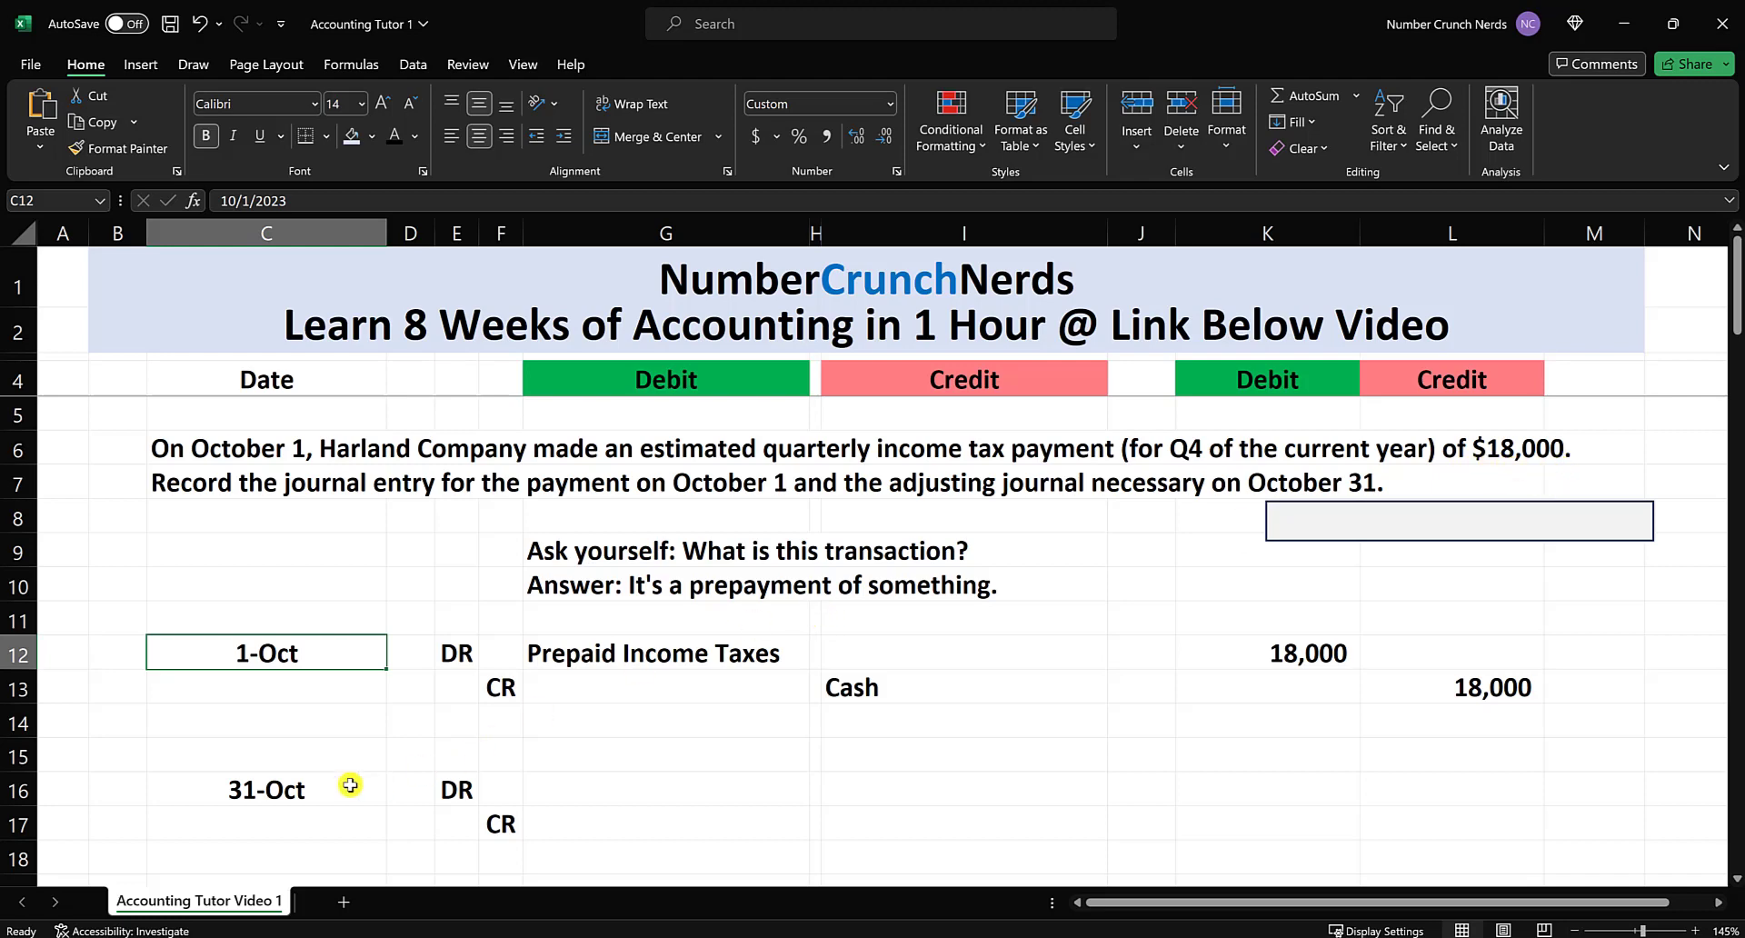
left_click(278, 788)
left_click_drag(278, 788, 498, 812)
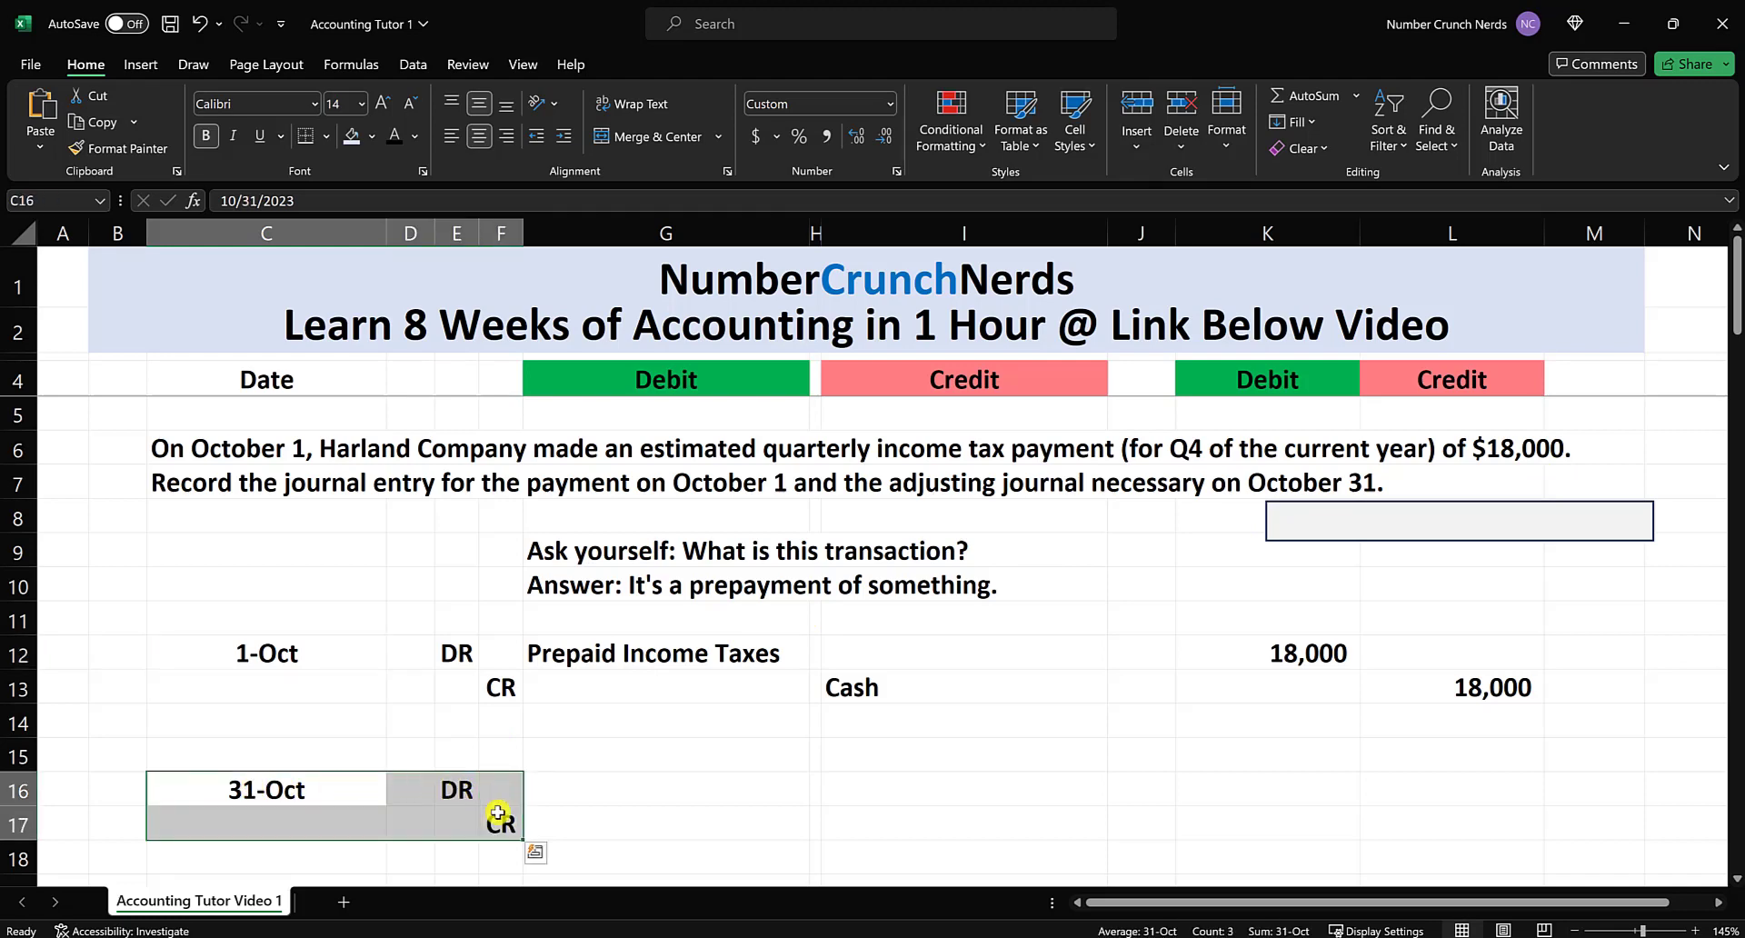
left_click(583, 788)
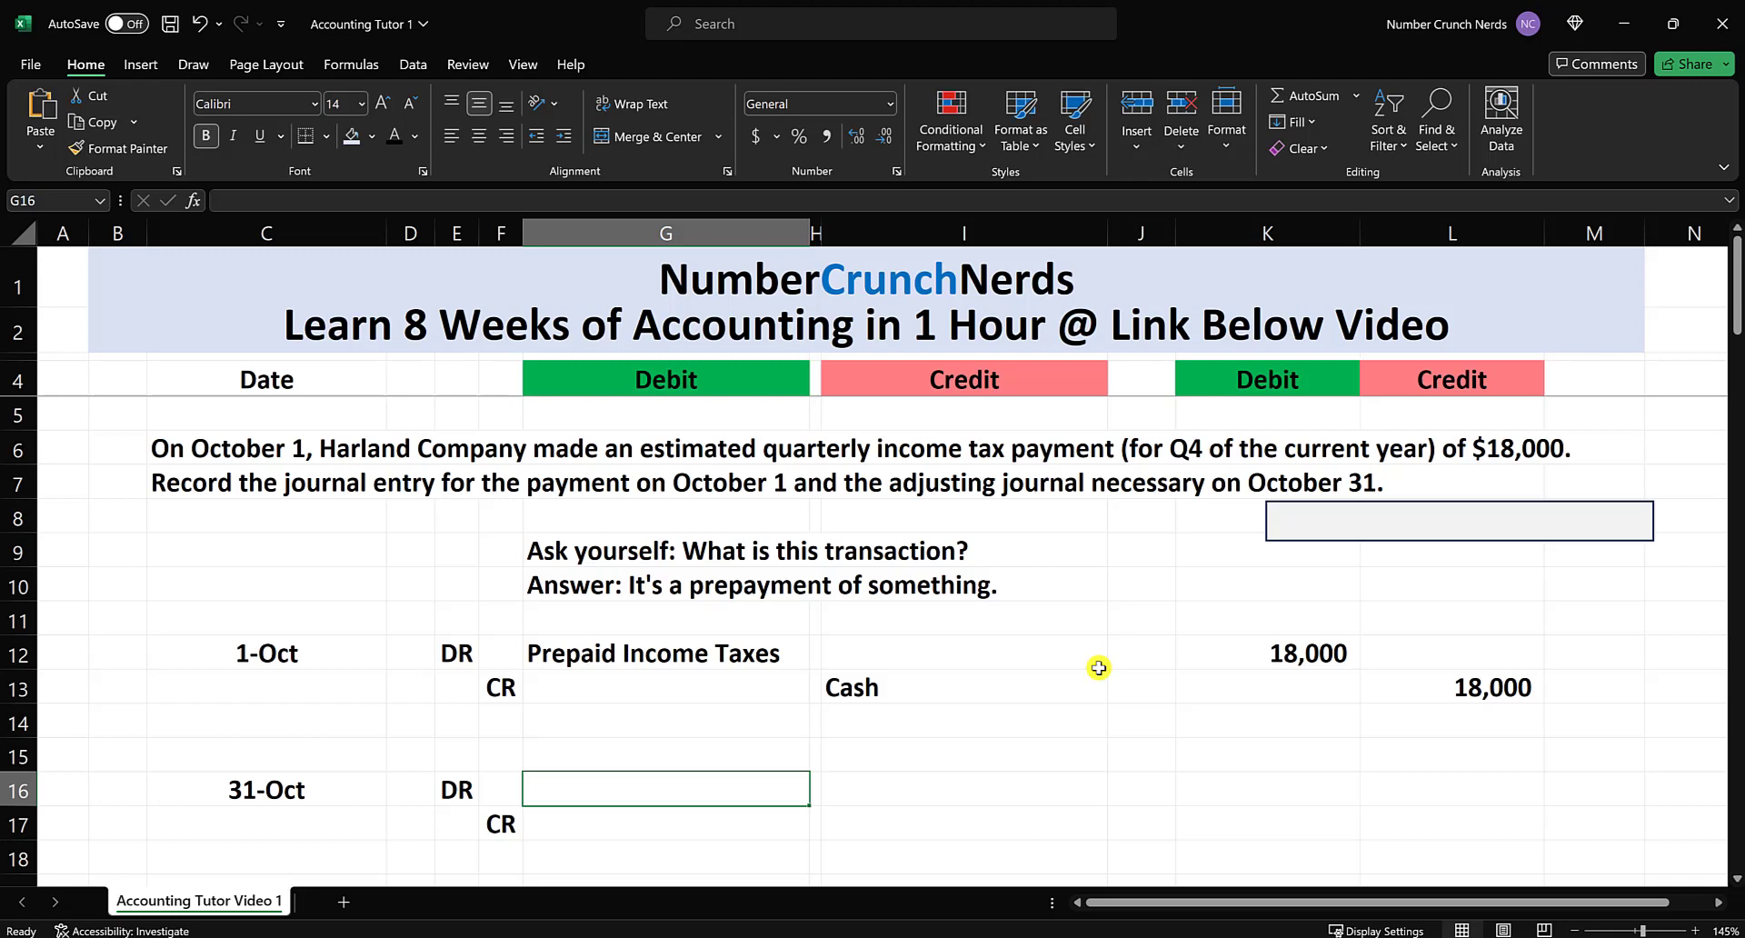
Debit Income Tax Expense in G16 with =K12/3, giving 6,000 in K16
type("Income Tax")
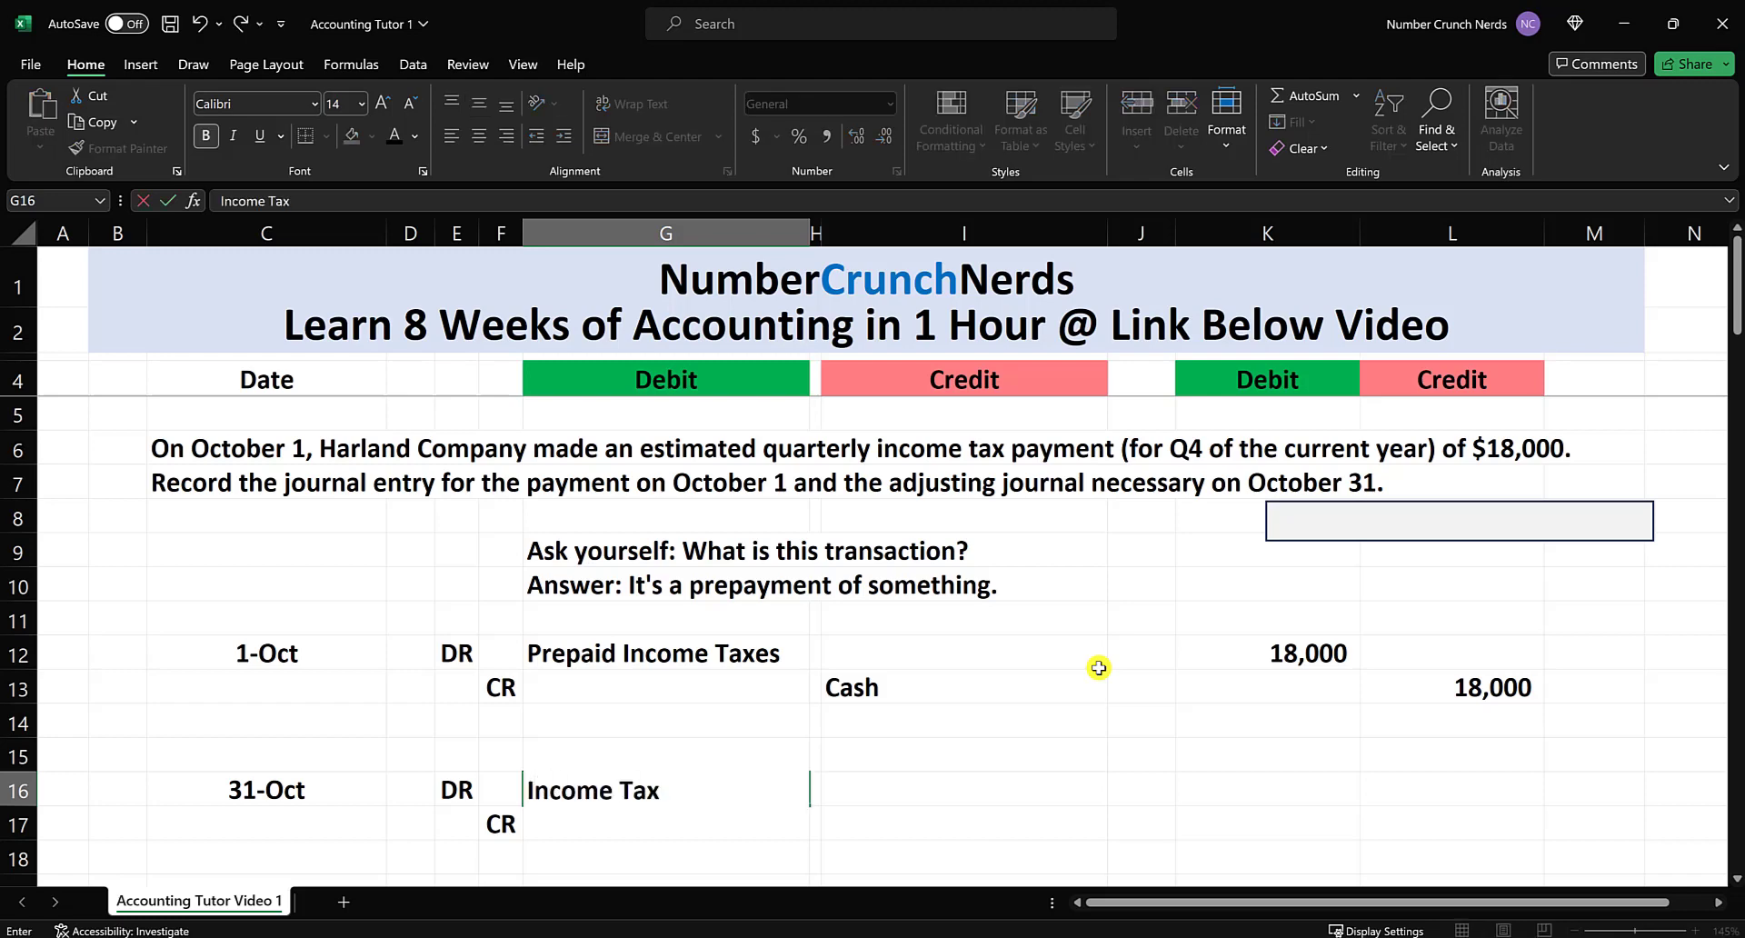
type(" Expense")
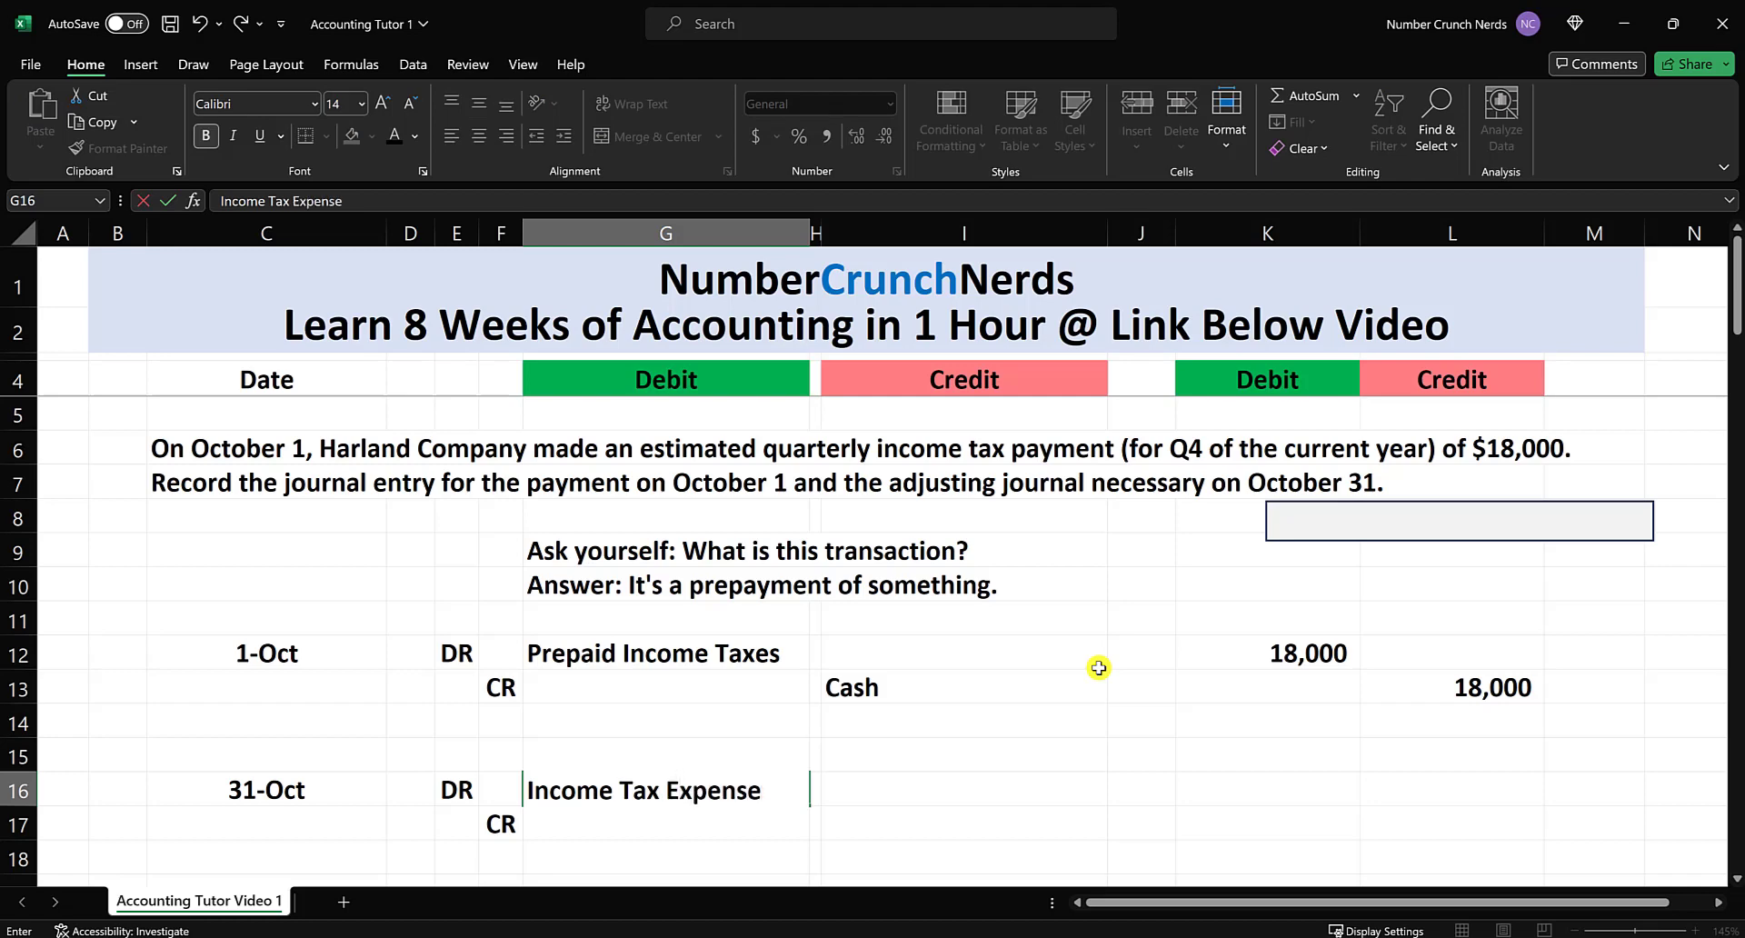
left_click(1229, 787)
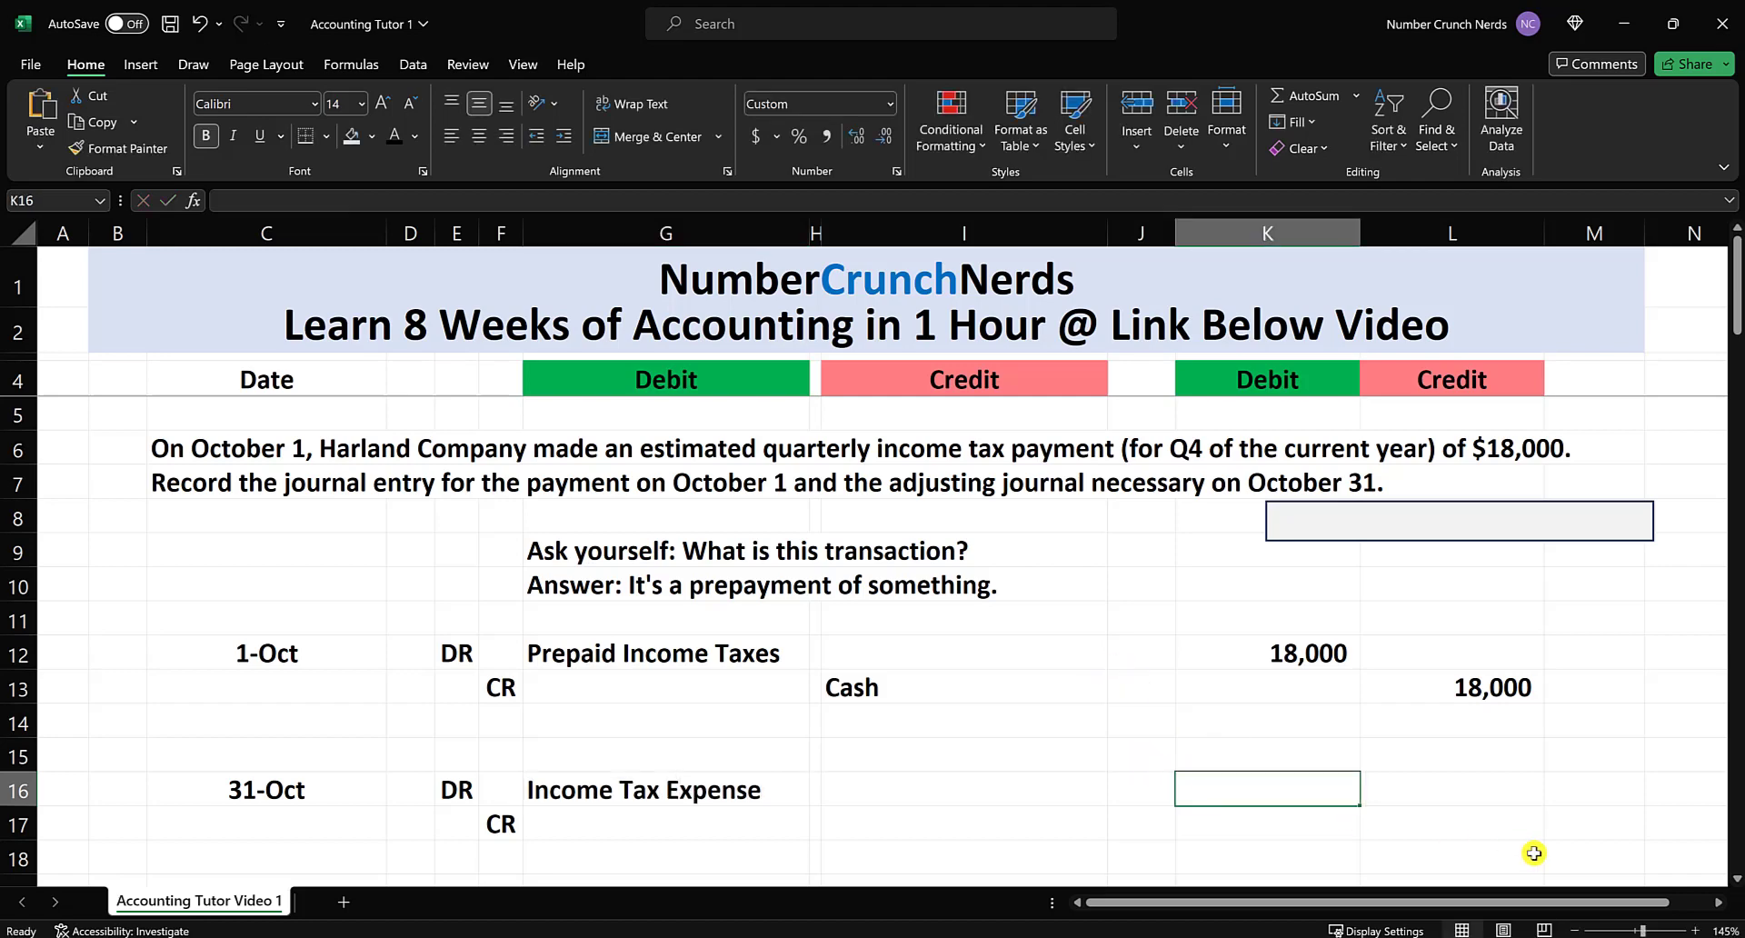
type("=")
left_click(1315, 653)
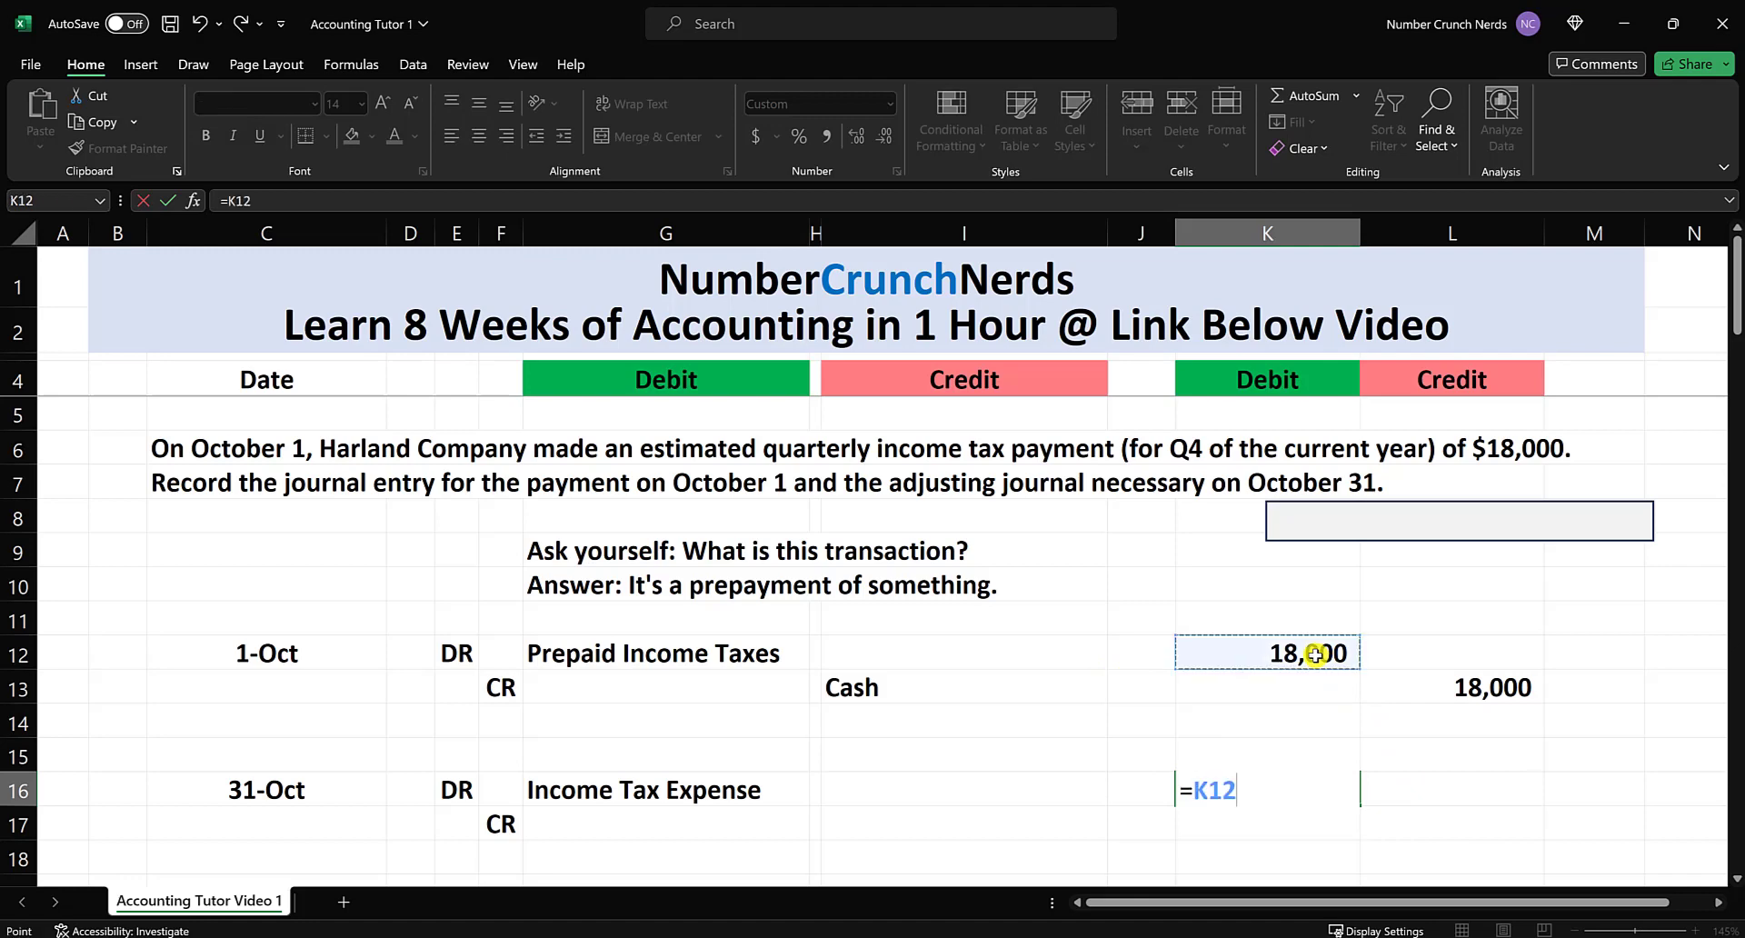
type("/3")
key("Return")
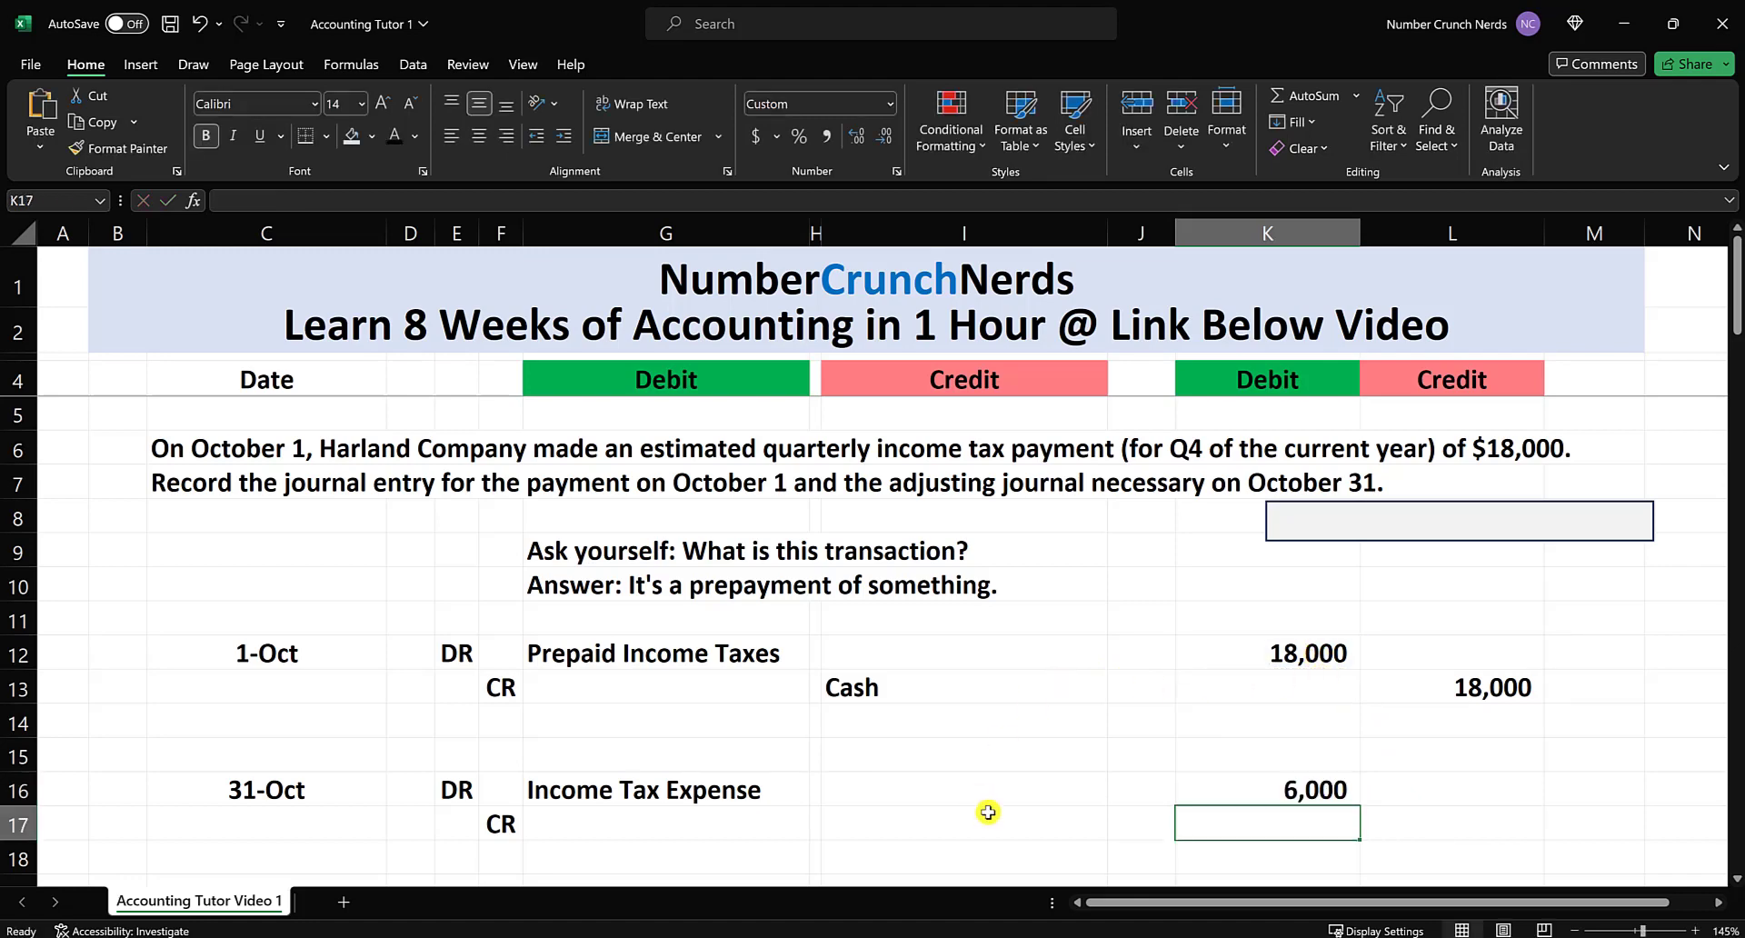
Credit Prepaid Income Taxes using =G12 in I17 and 6,000 using =K16 in L17
left_click(847, 825)
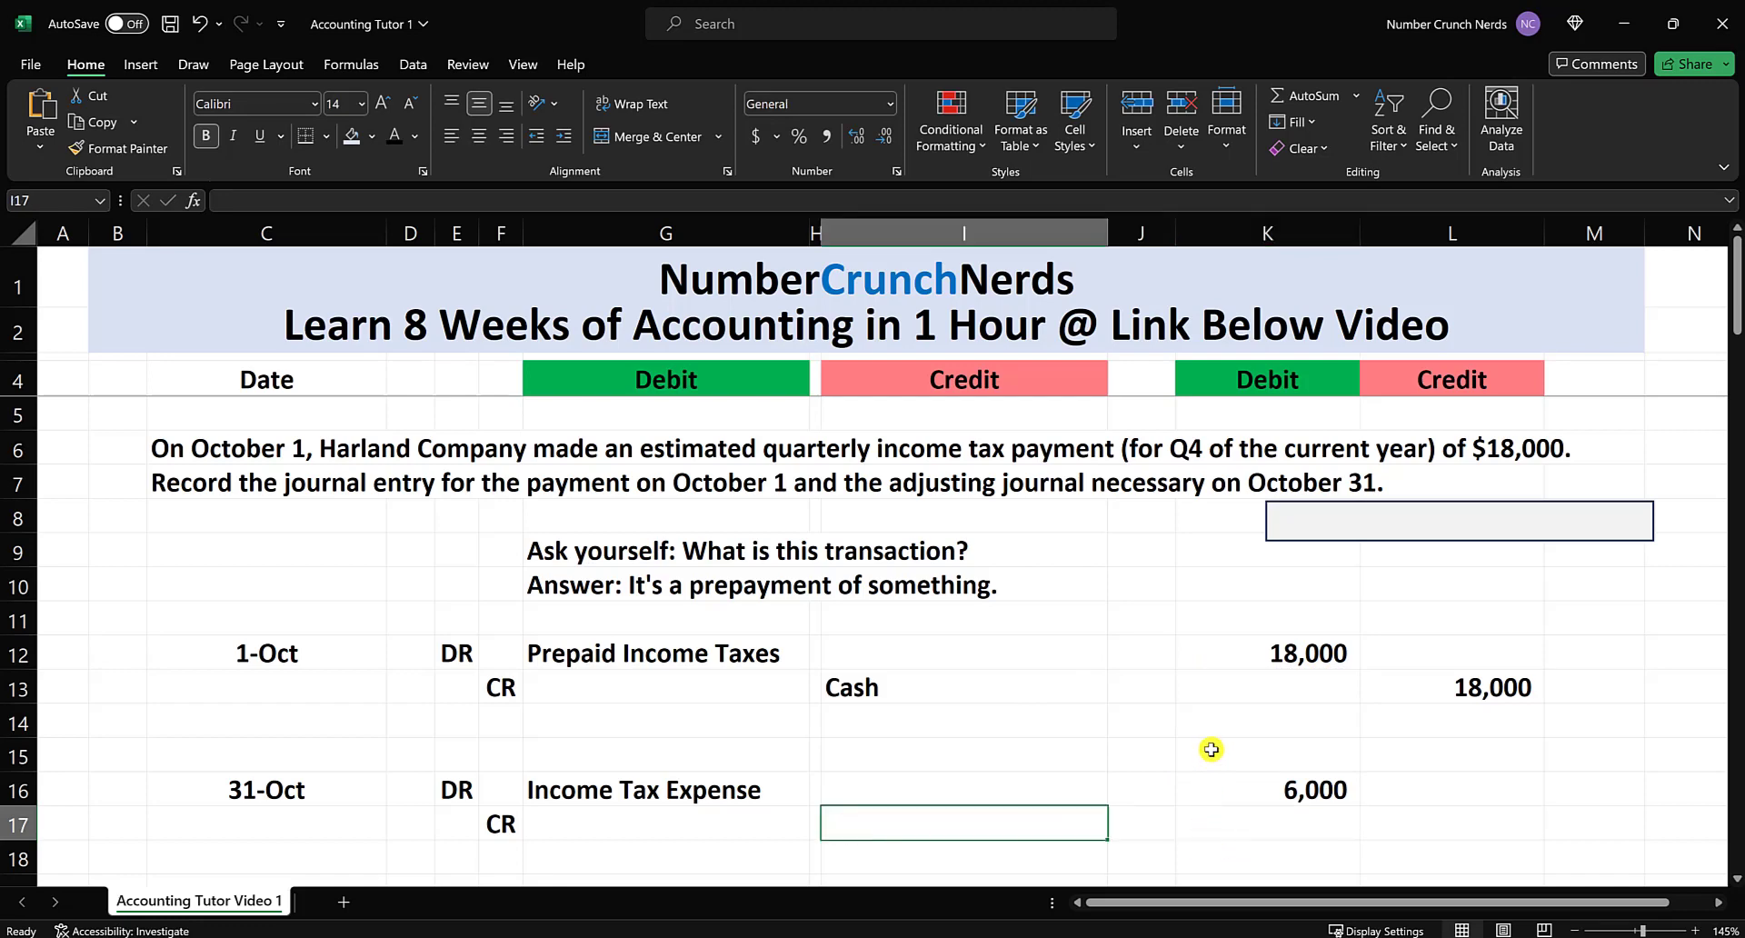
left_click_drag(459, 787, 1289, 787)
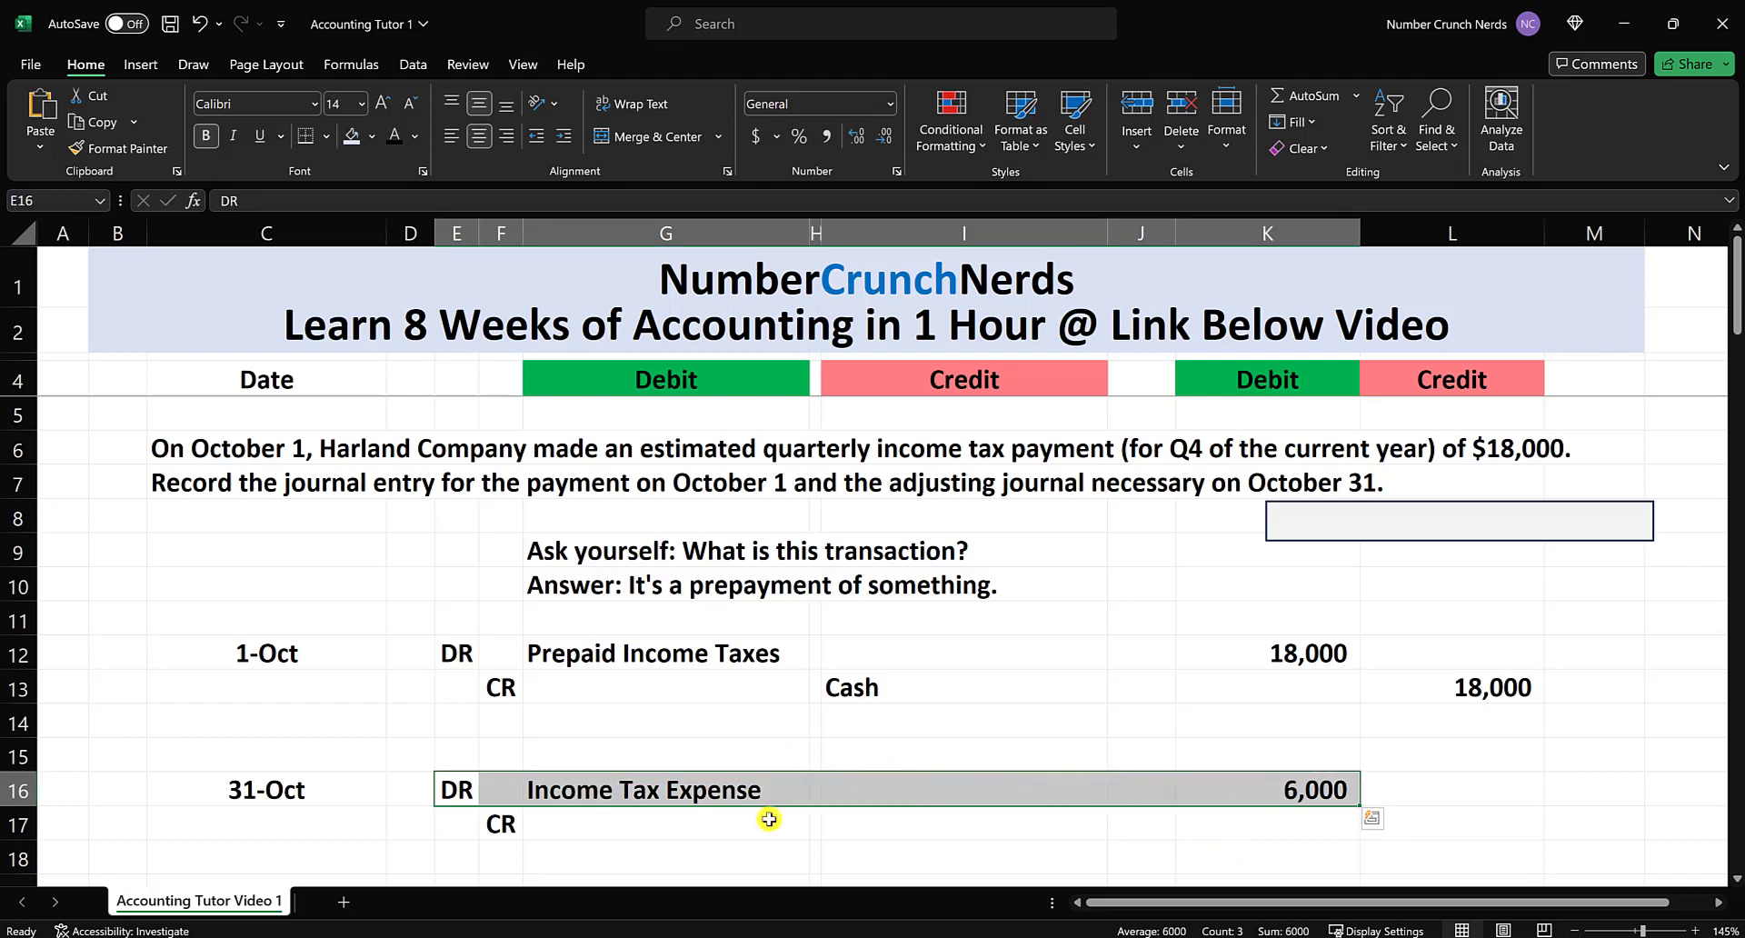
left_click_drag(496, 830, 888, 822)
left_click(897, 827)
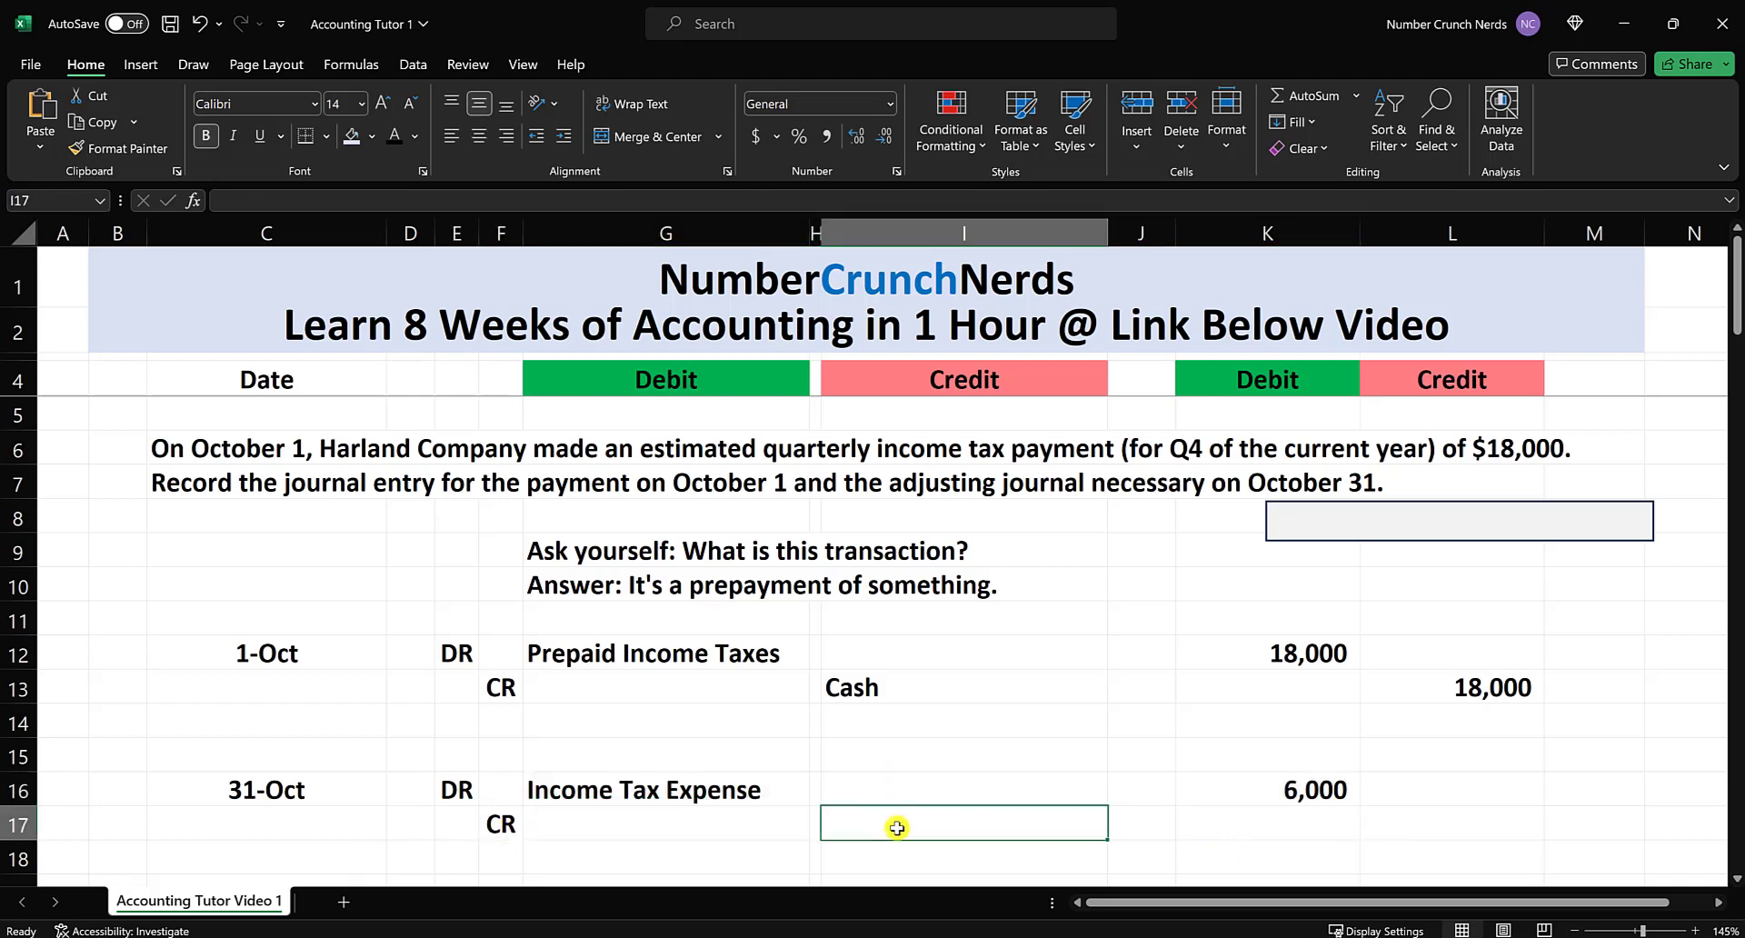
type("=")
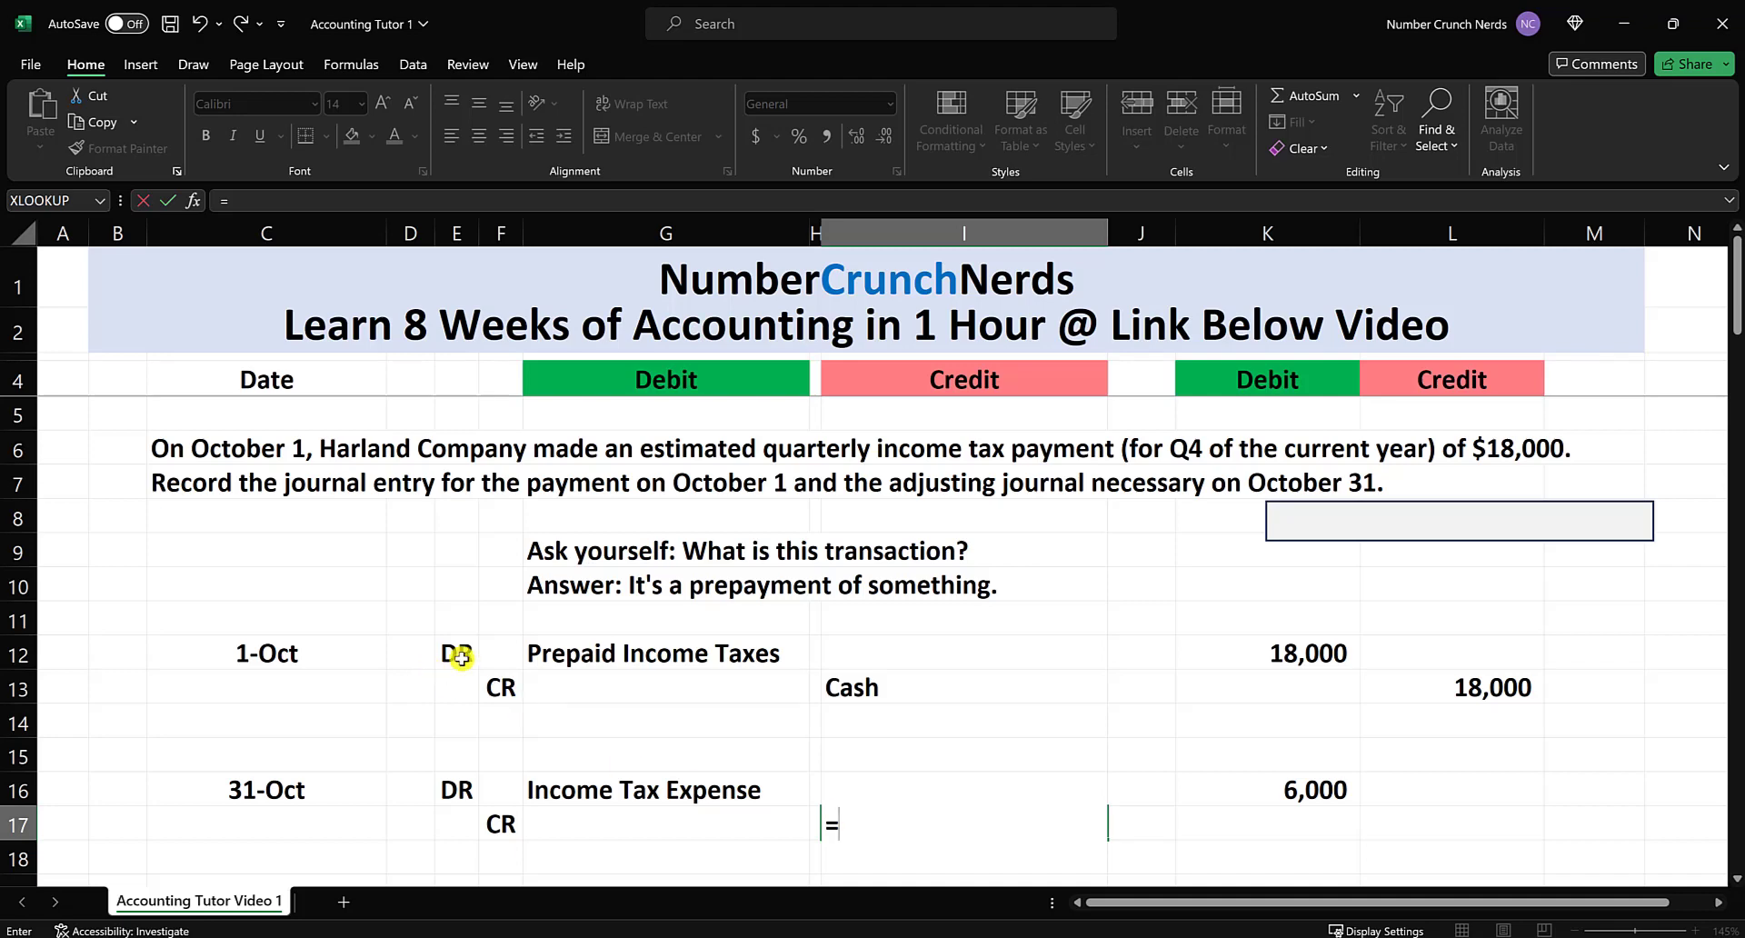
left_click(551, 652)
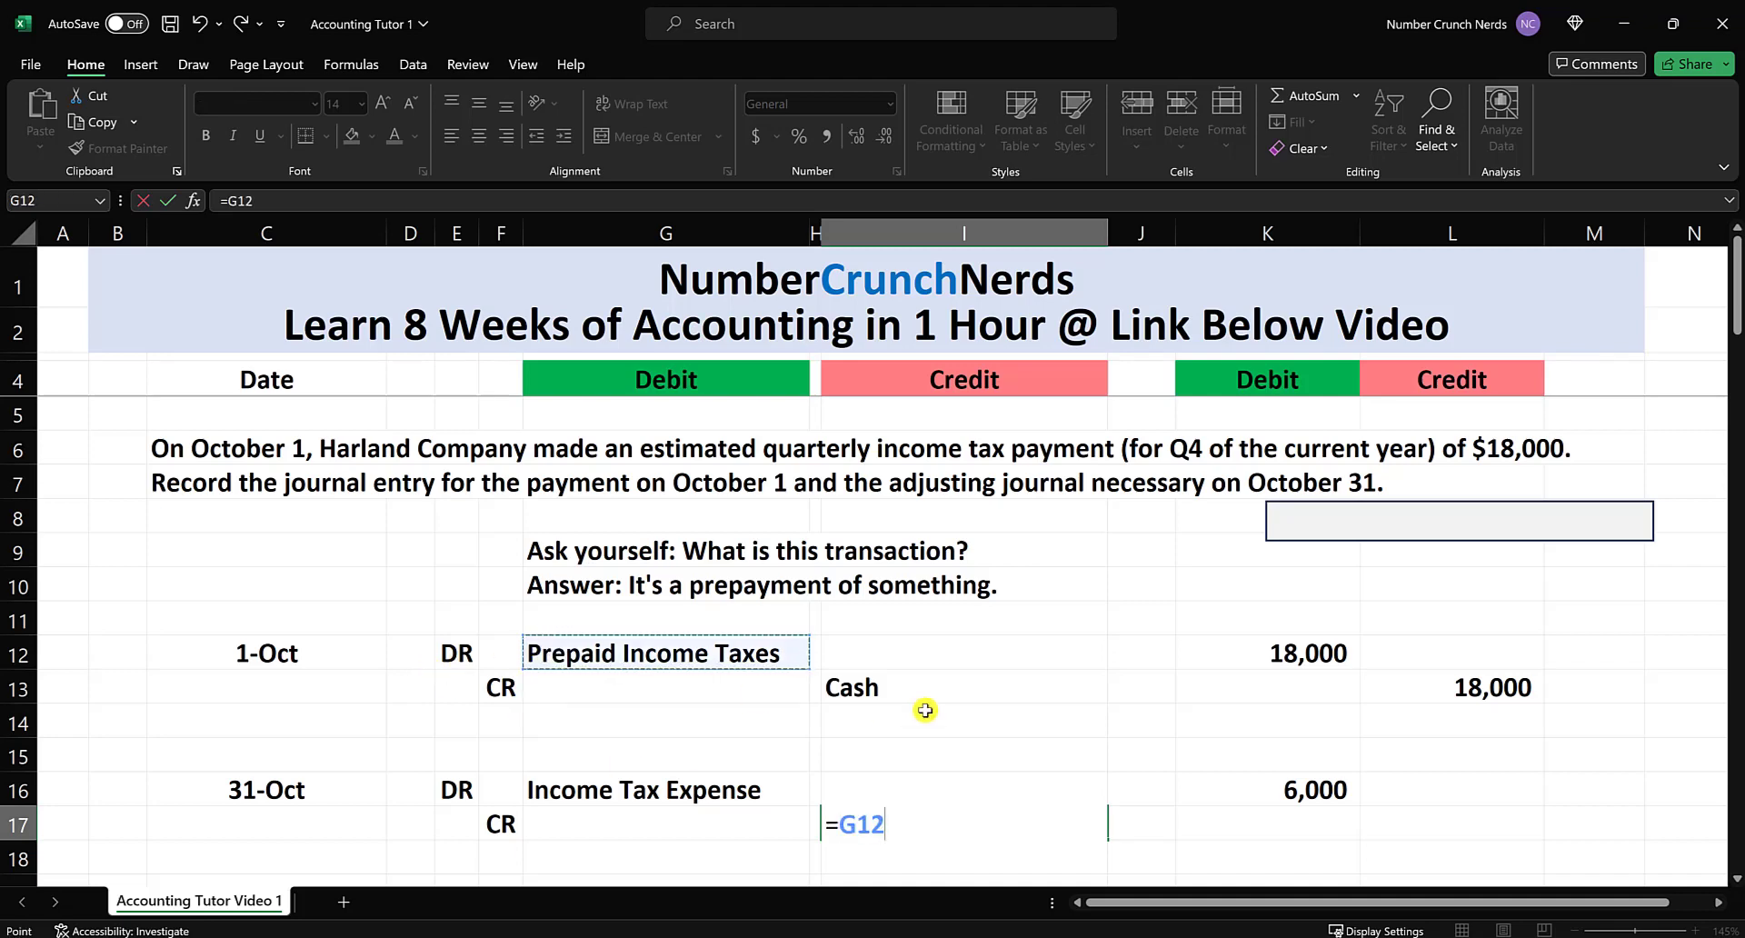
key("Return")
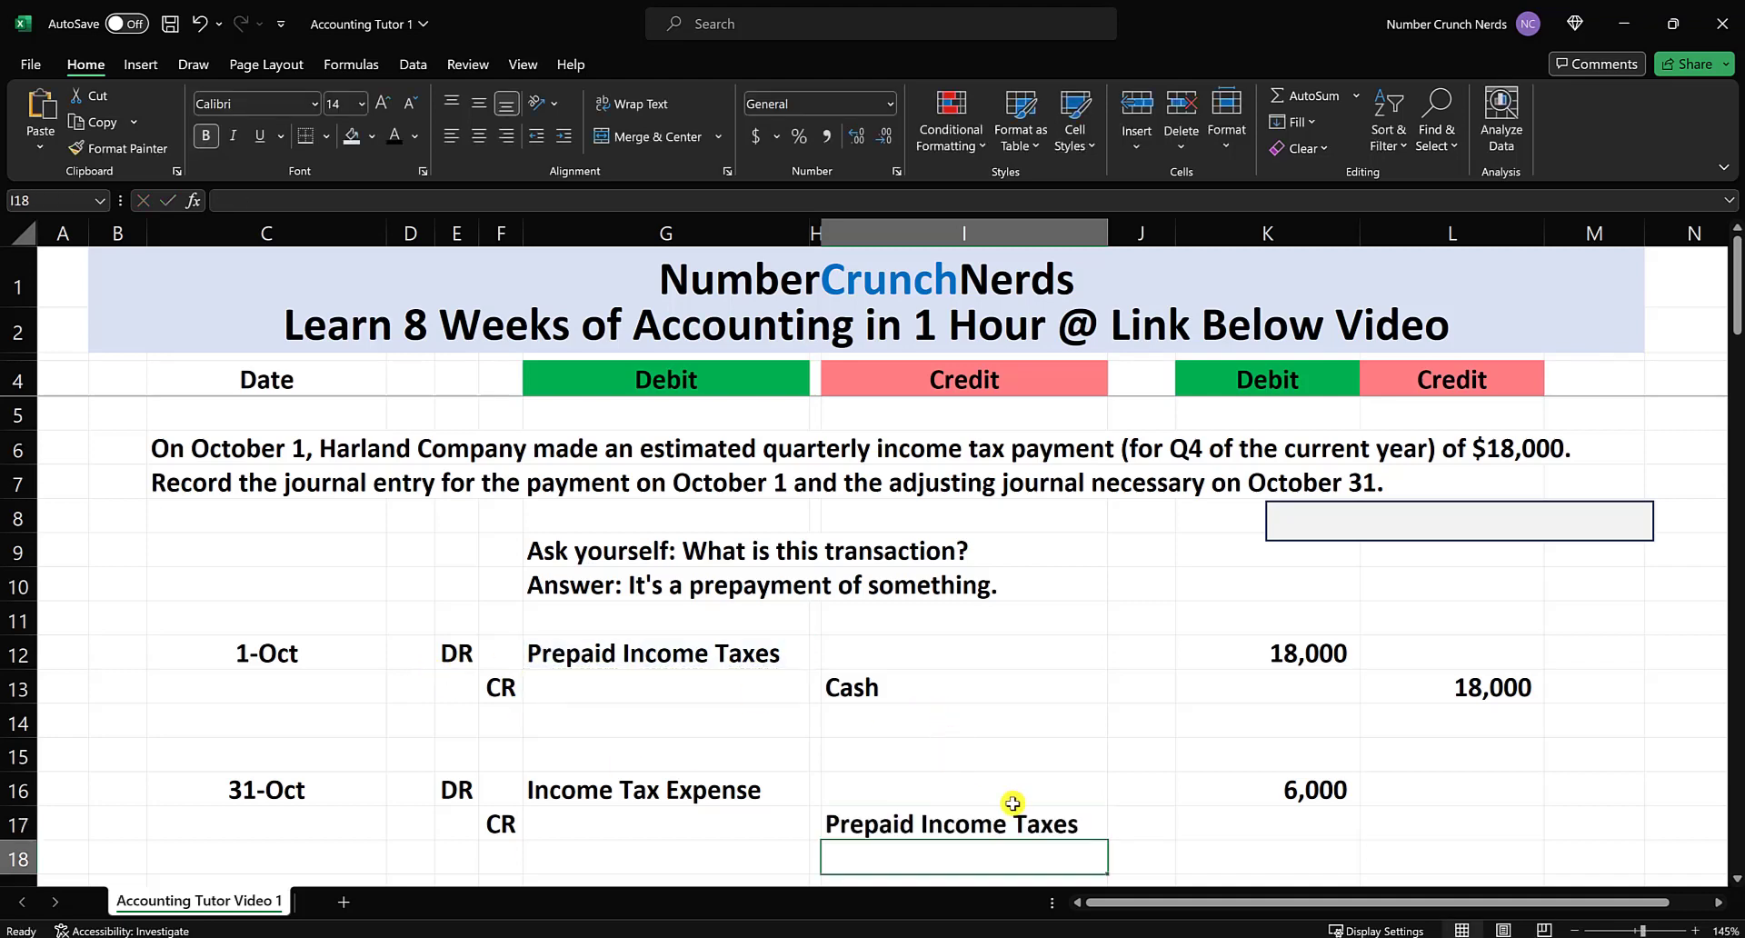
left_click(1487, 825)
type("=")
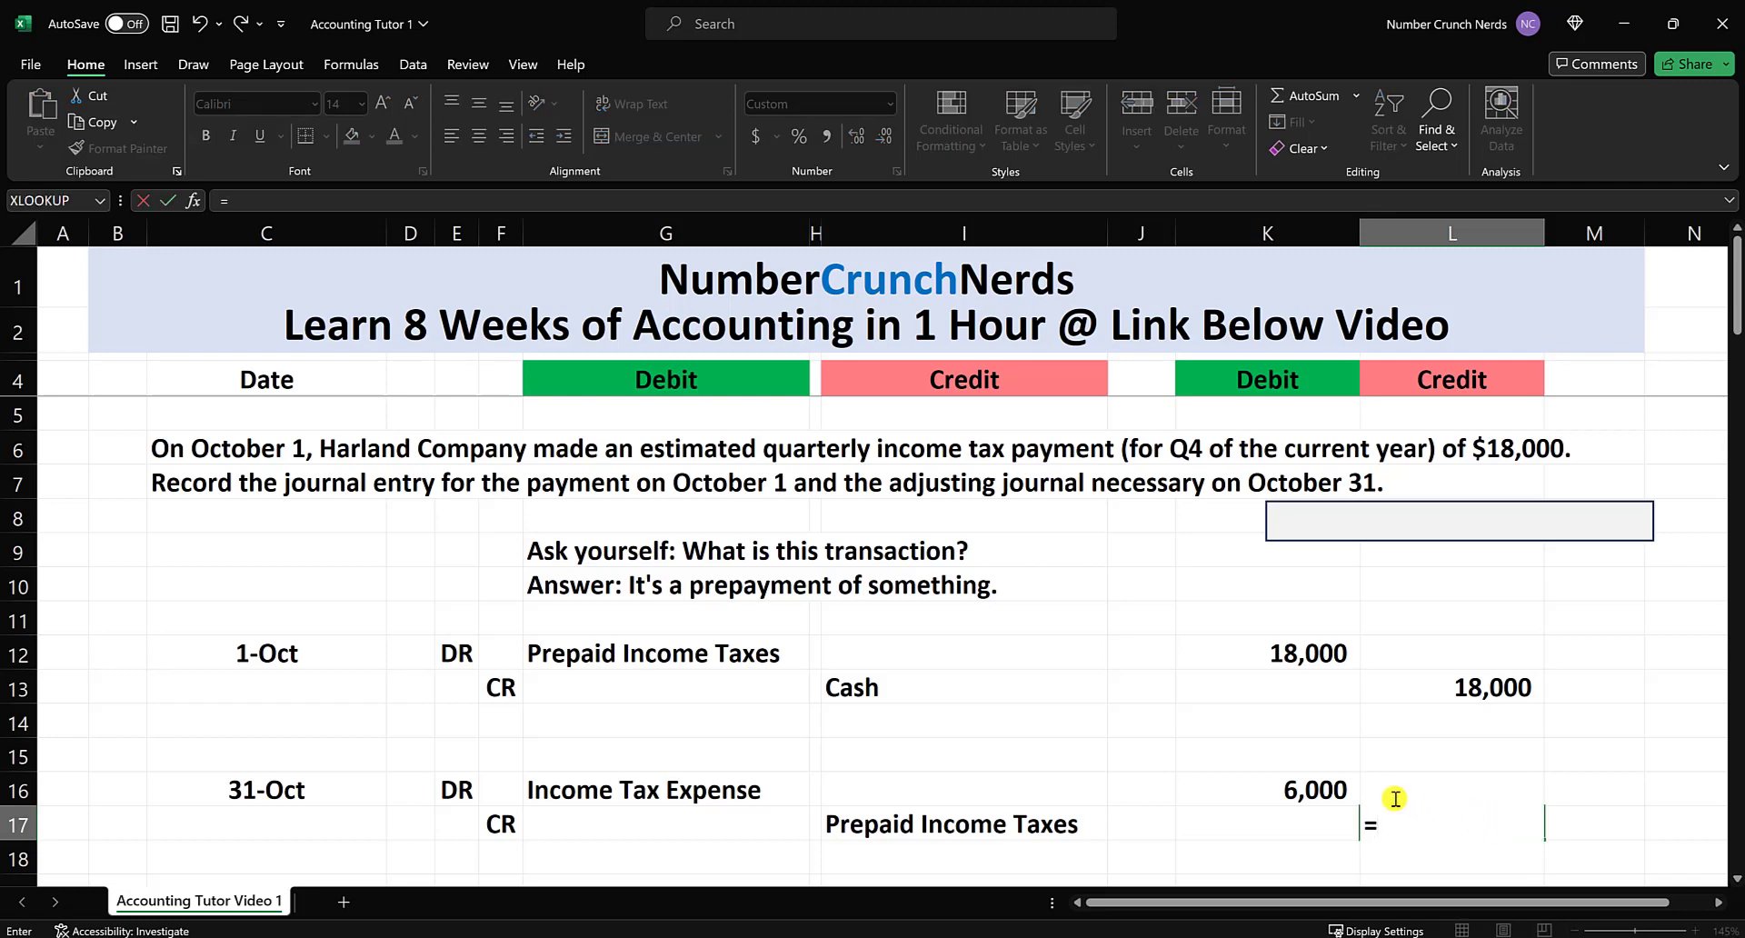
left_click(1325, 790)
key("Return")
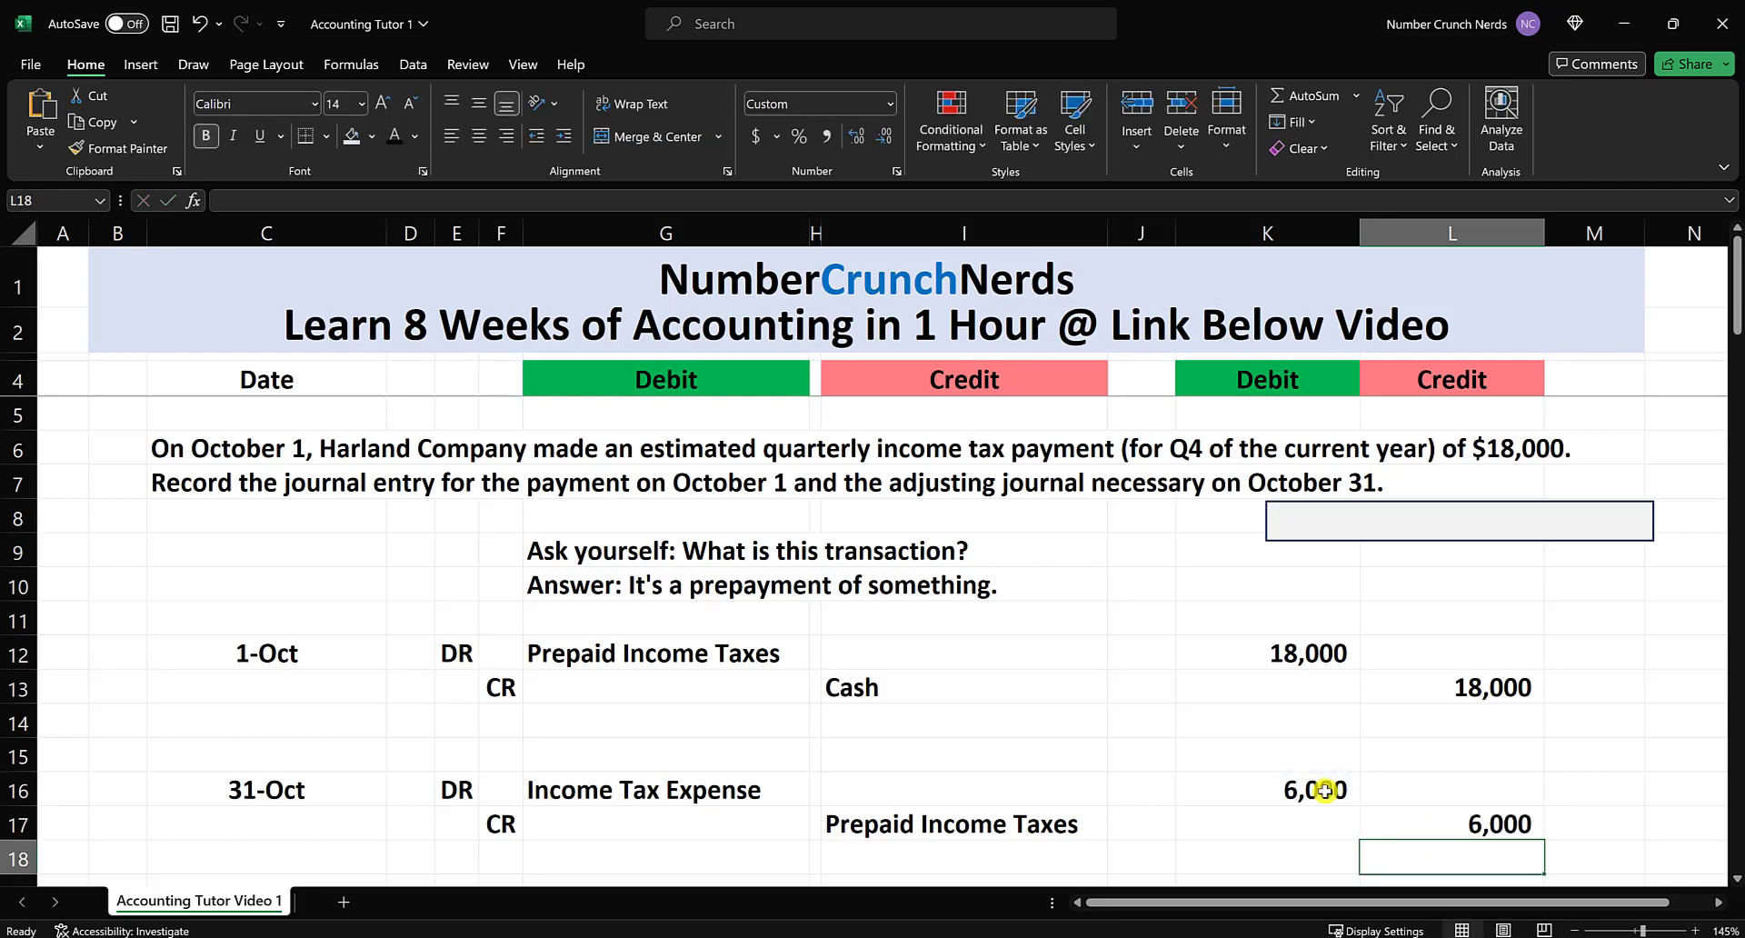
left_click_drag(247, 649, 1487, 686)
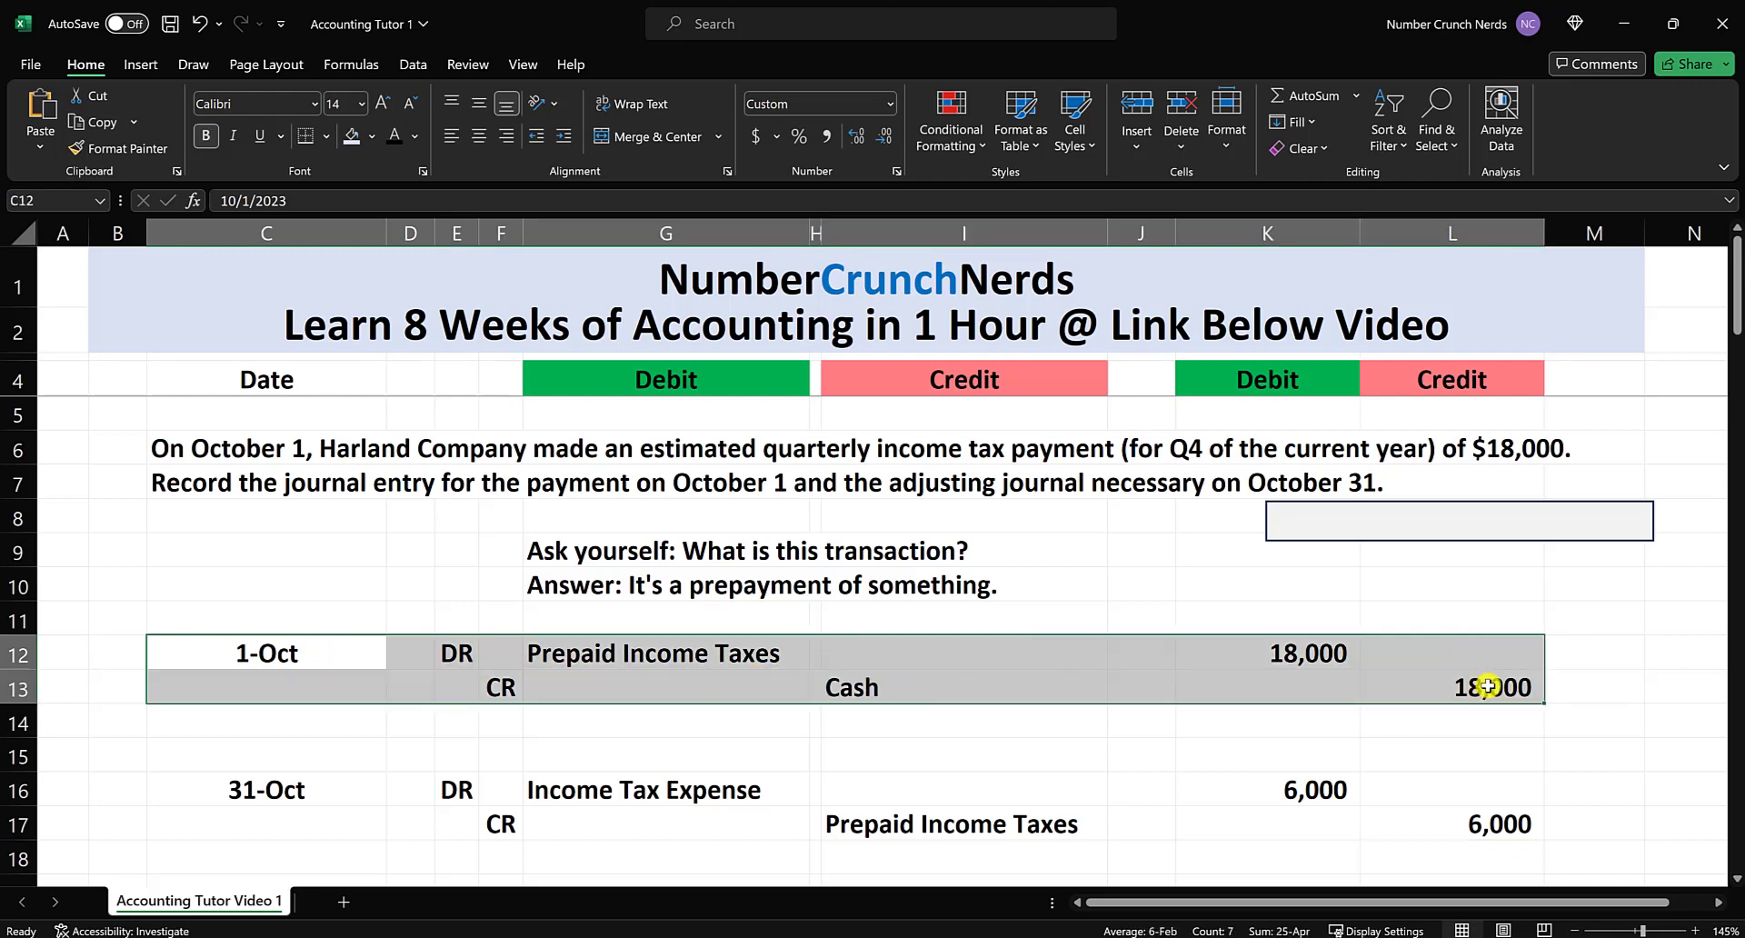
left_click(595, 654)
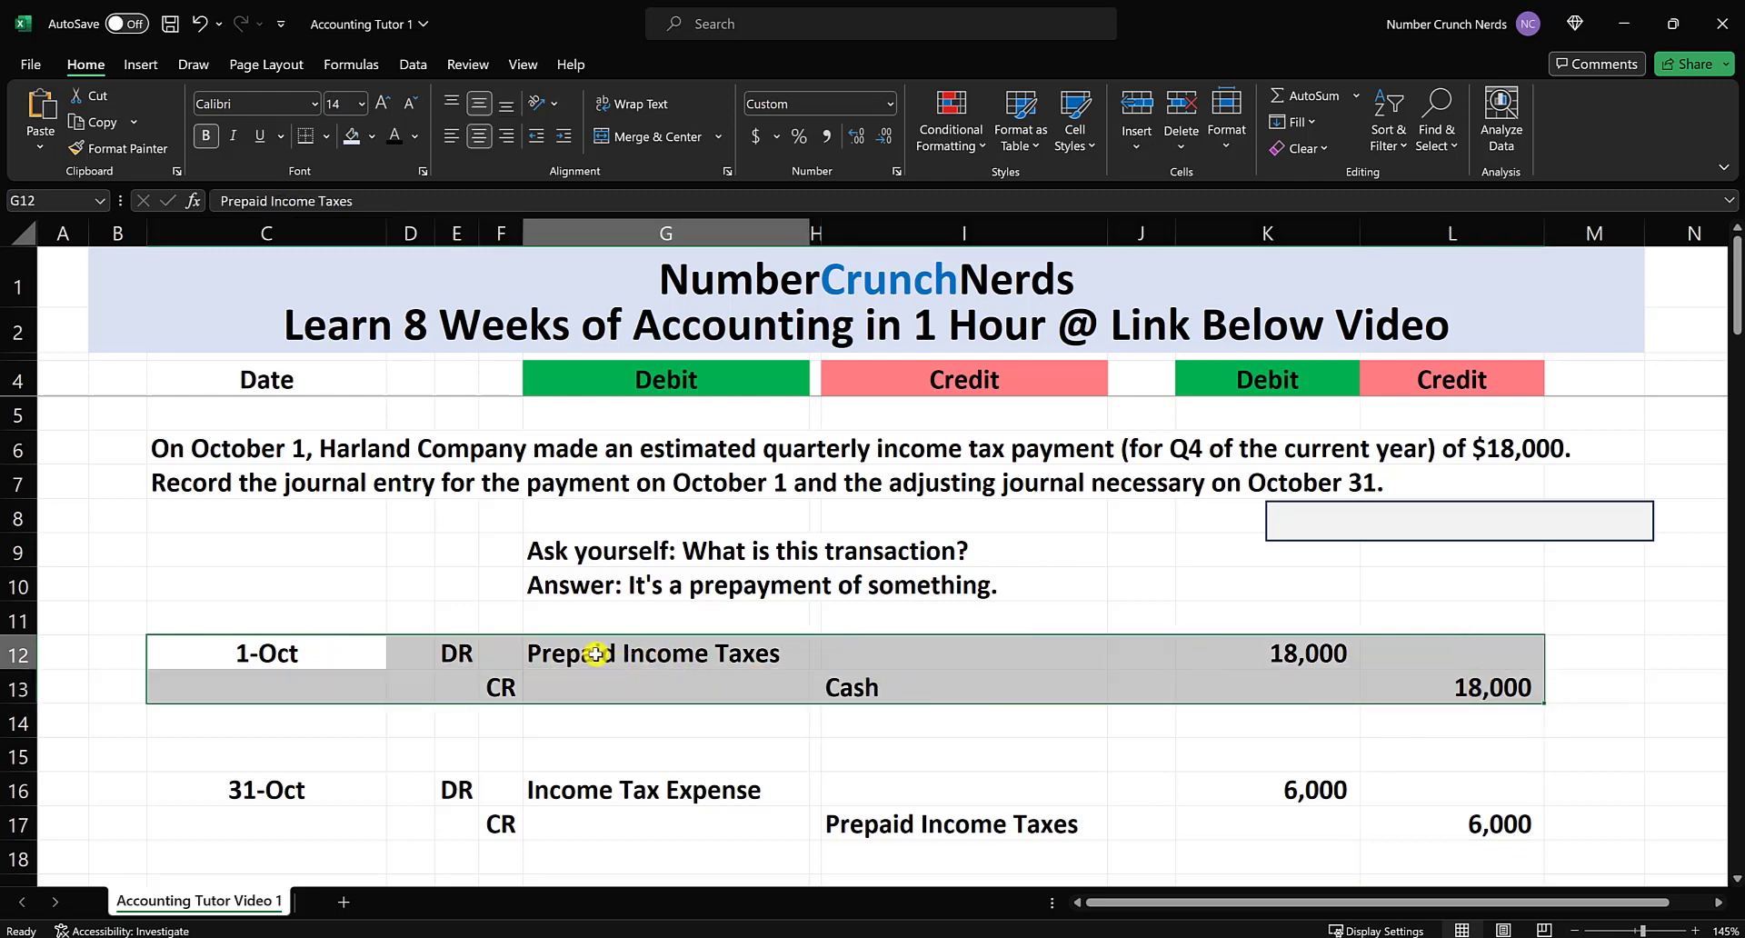
left_click(925, 689)
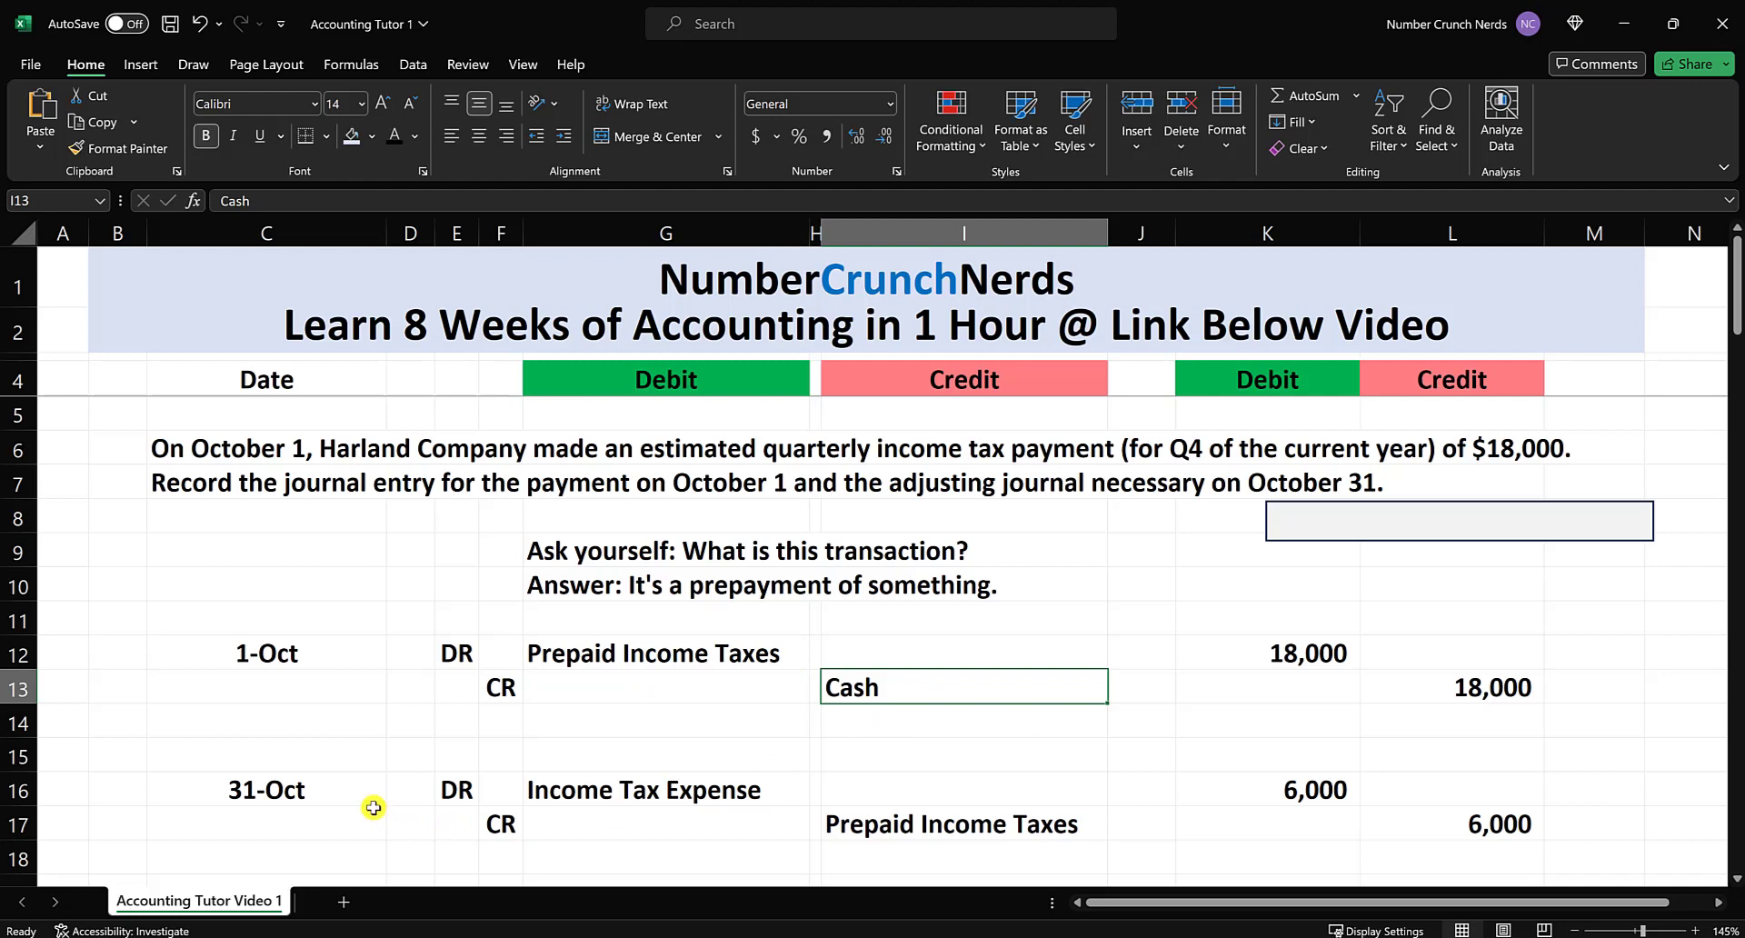
left_click_drag(318, 790, 1391, 817)
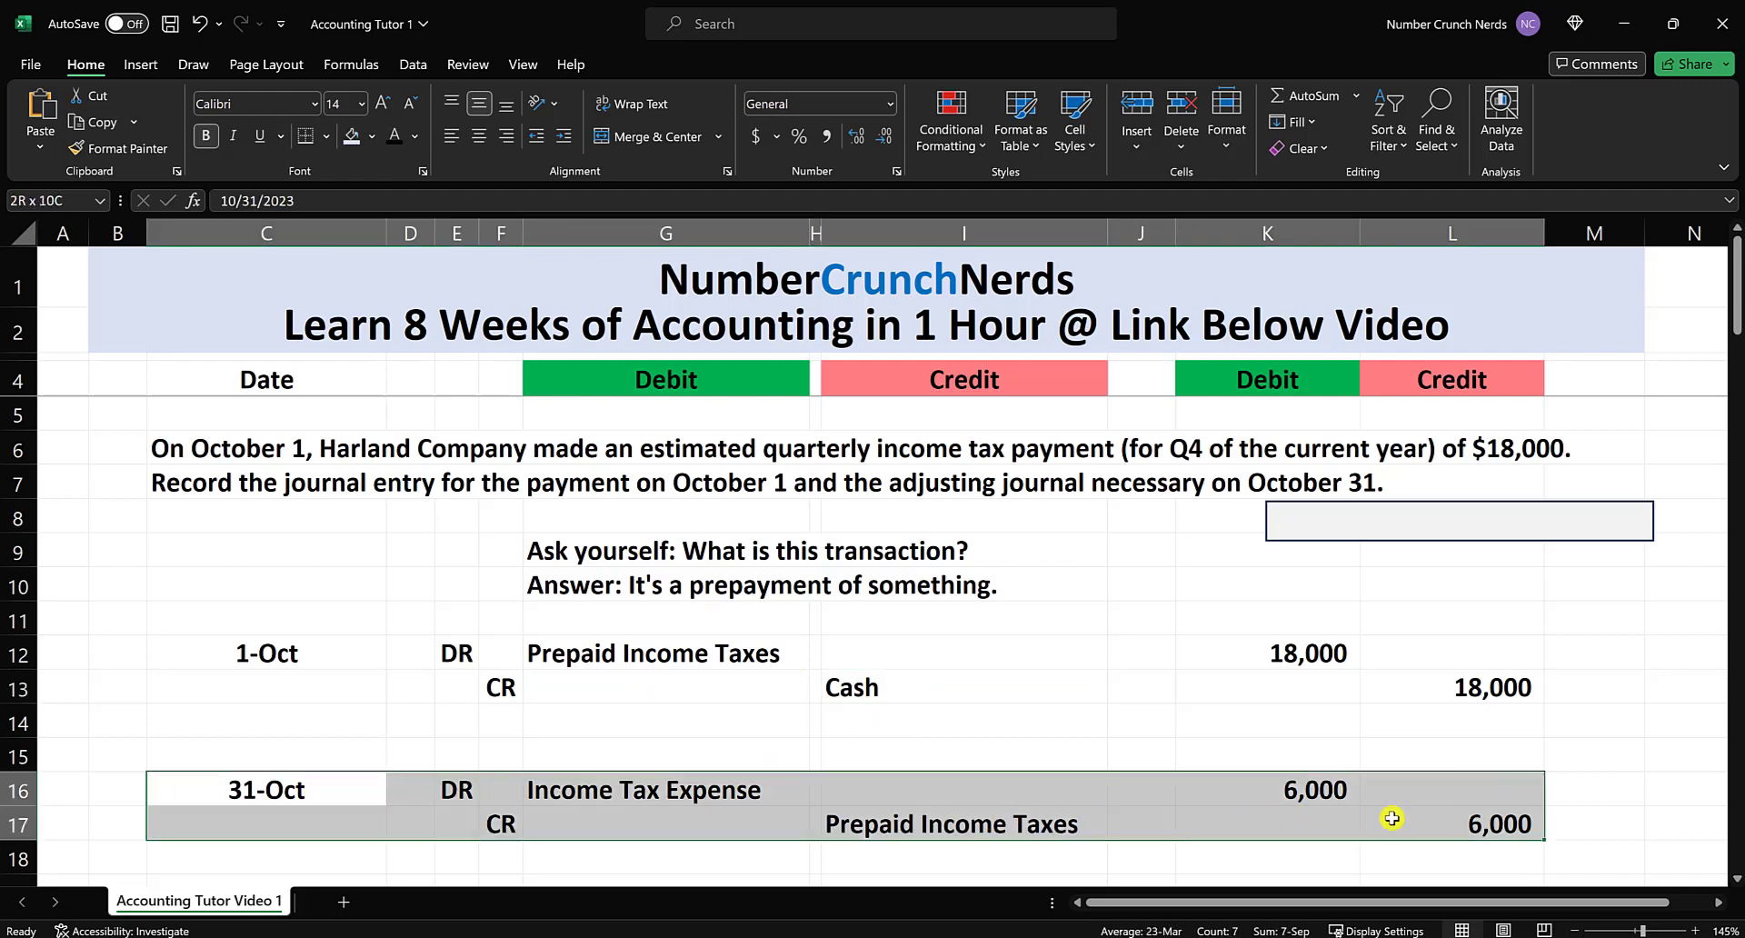
left_click(609, 790)
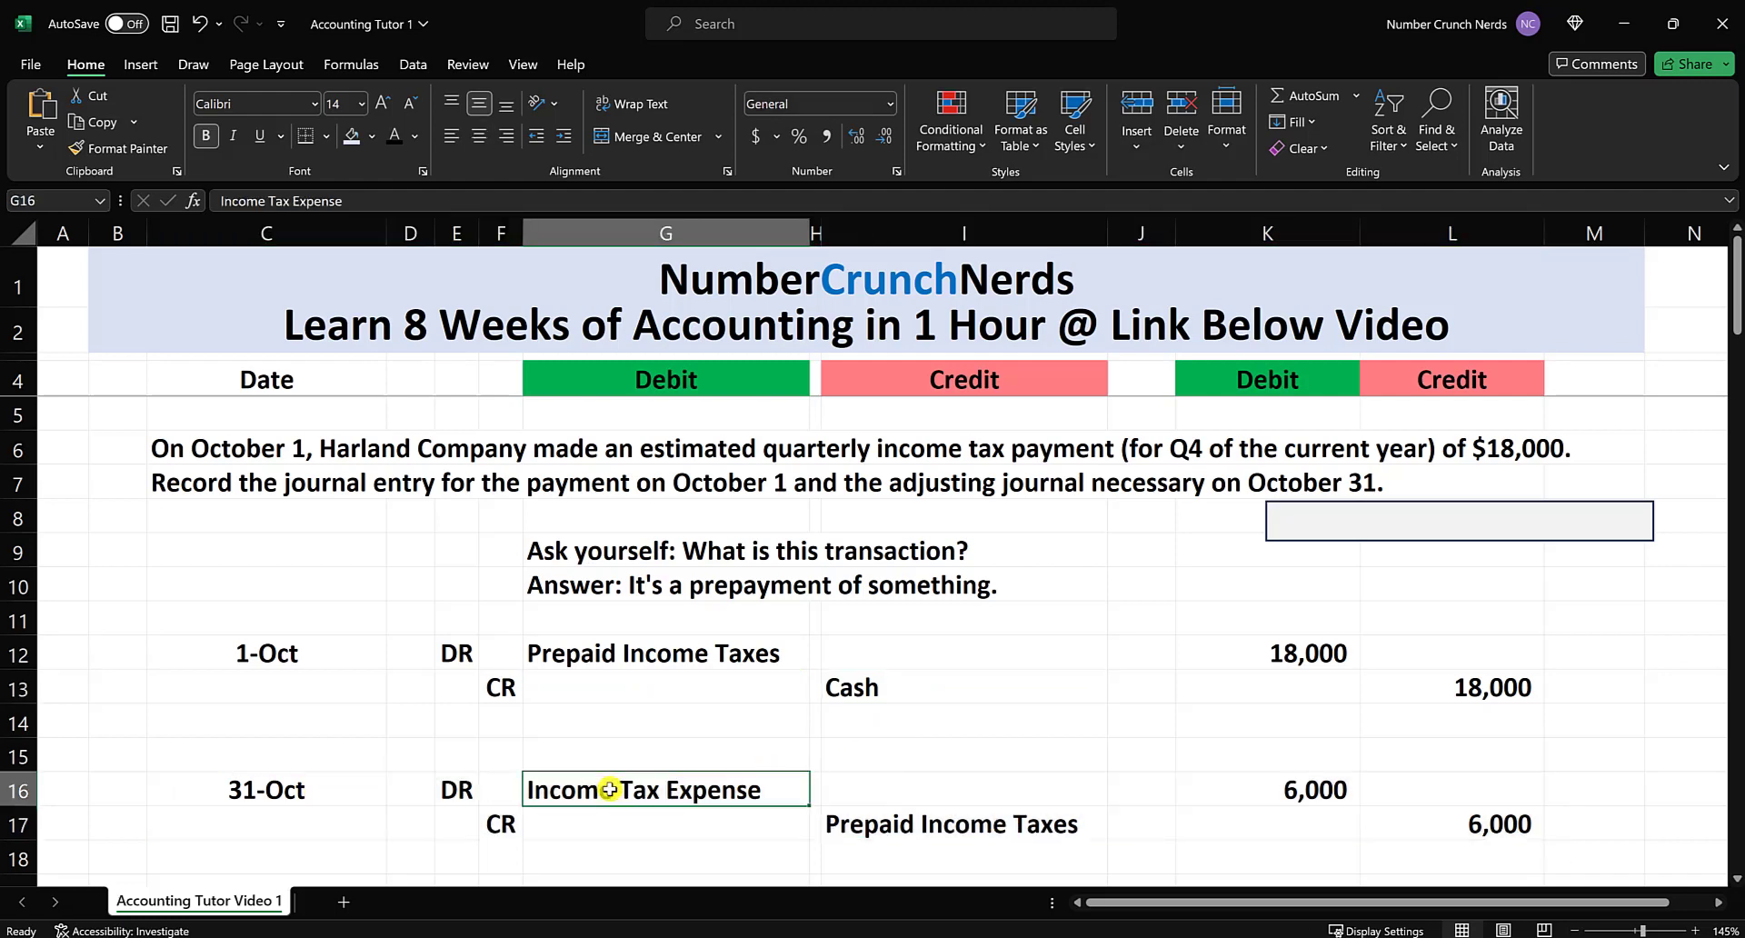
left_click(888, 823)
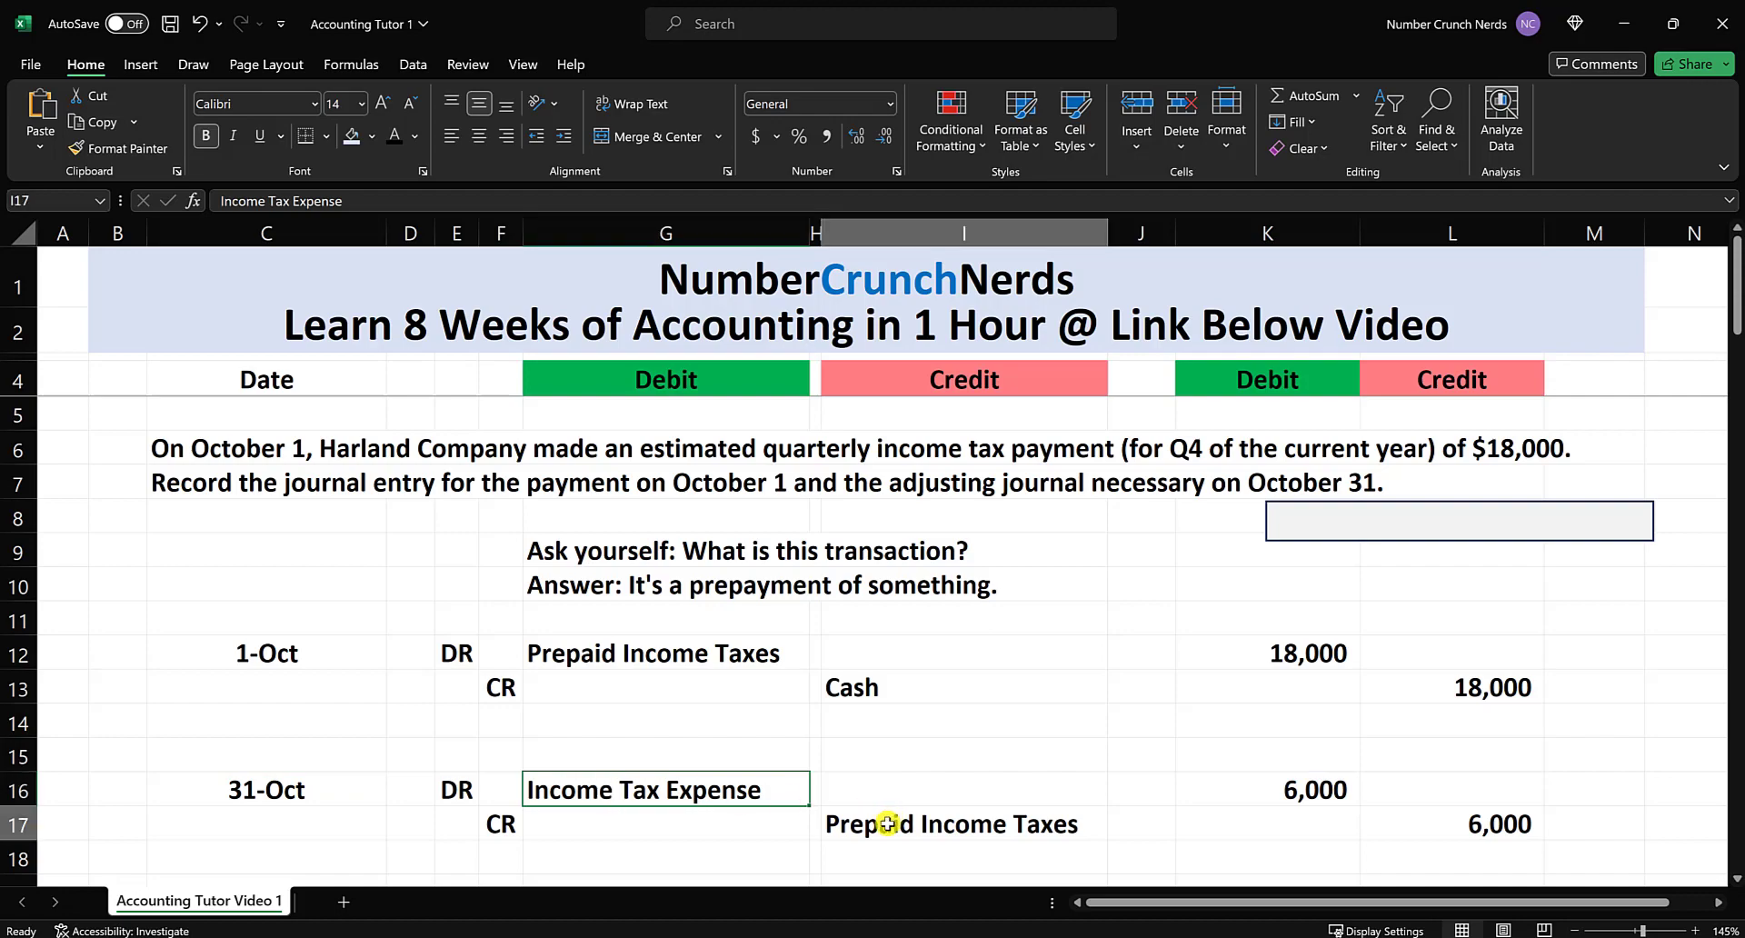